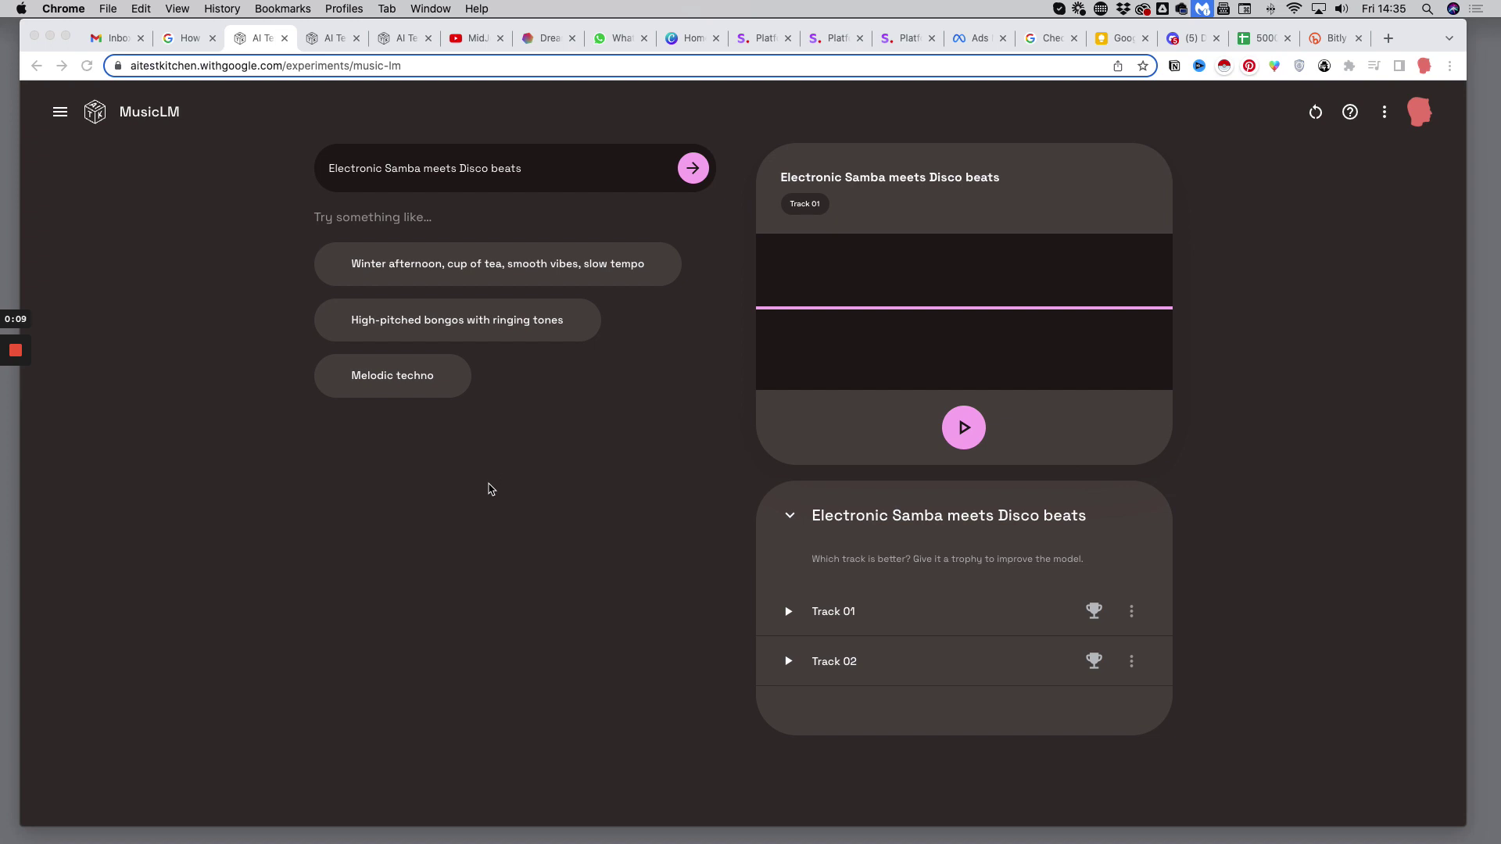
Bring up the May 10, 2023 Keyword blog article 'Turn ideas into music with MusicLM'
left_click(196, 44)
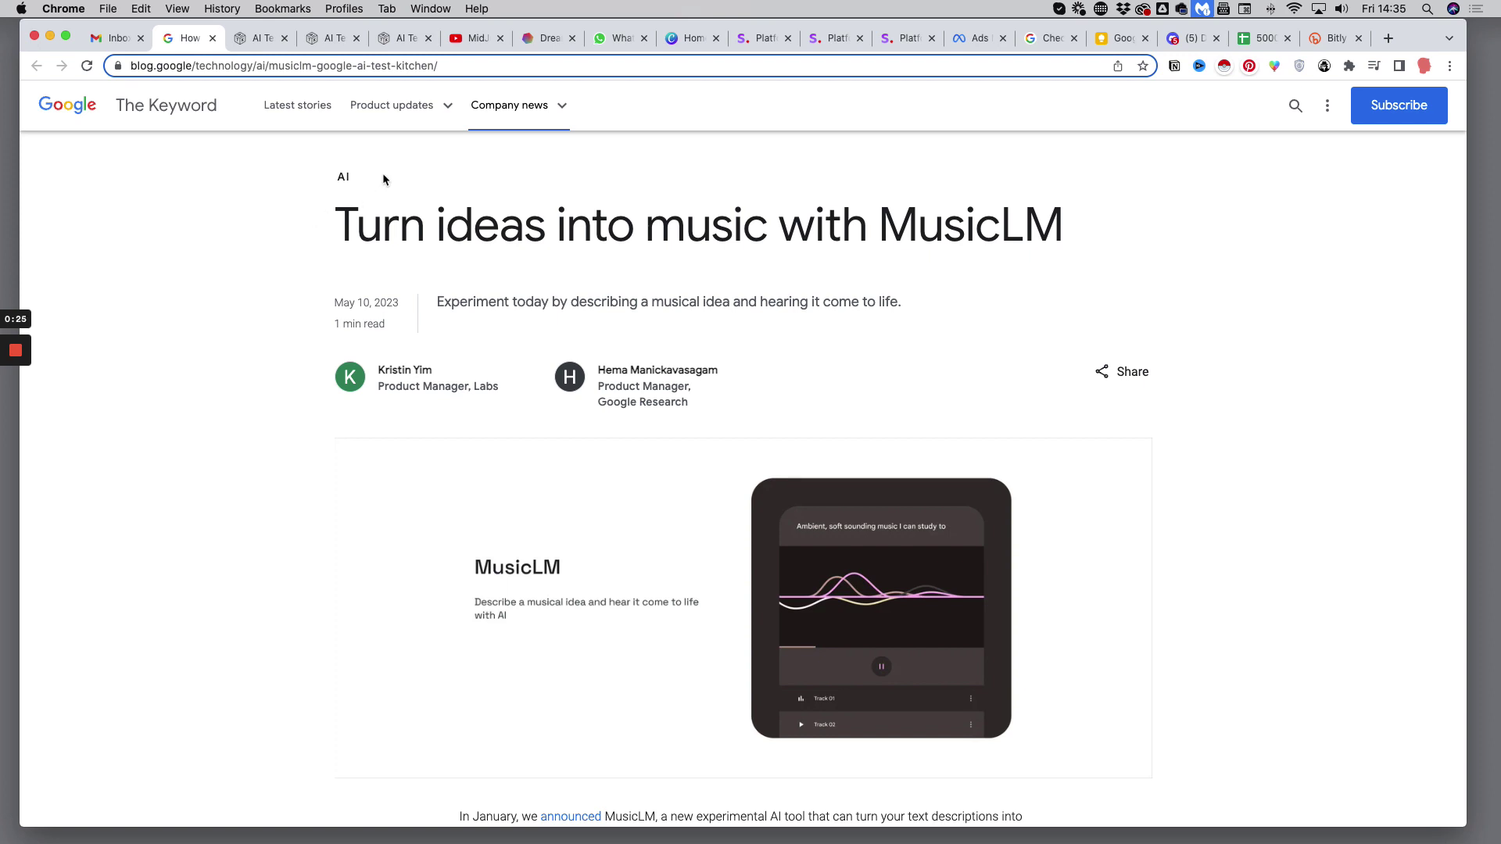
Return to the 'Electronic Samba meets Disco beats' session and play part of Track 01
left_click(258, 41)
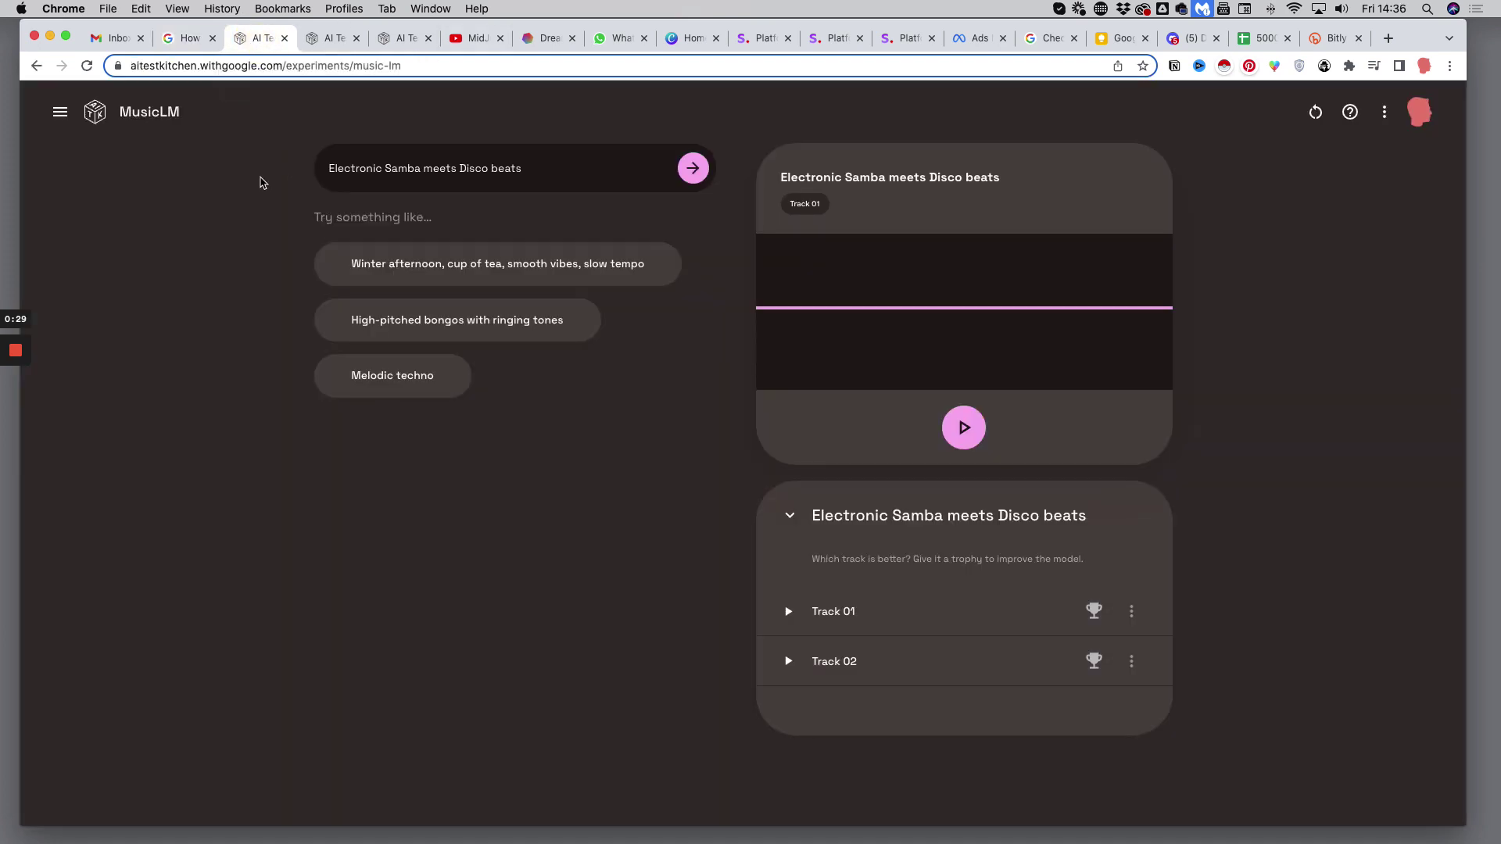
left_click_drag(538, 172, 313, 167)
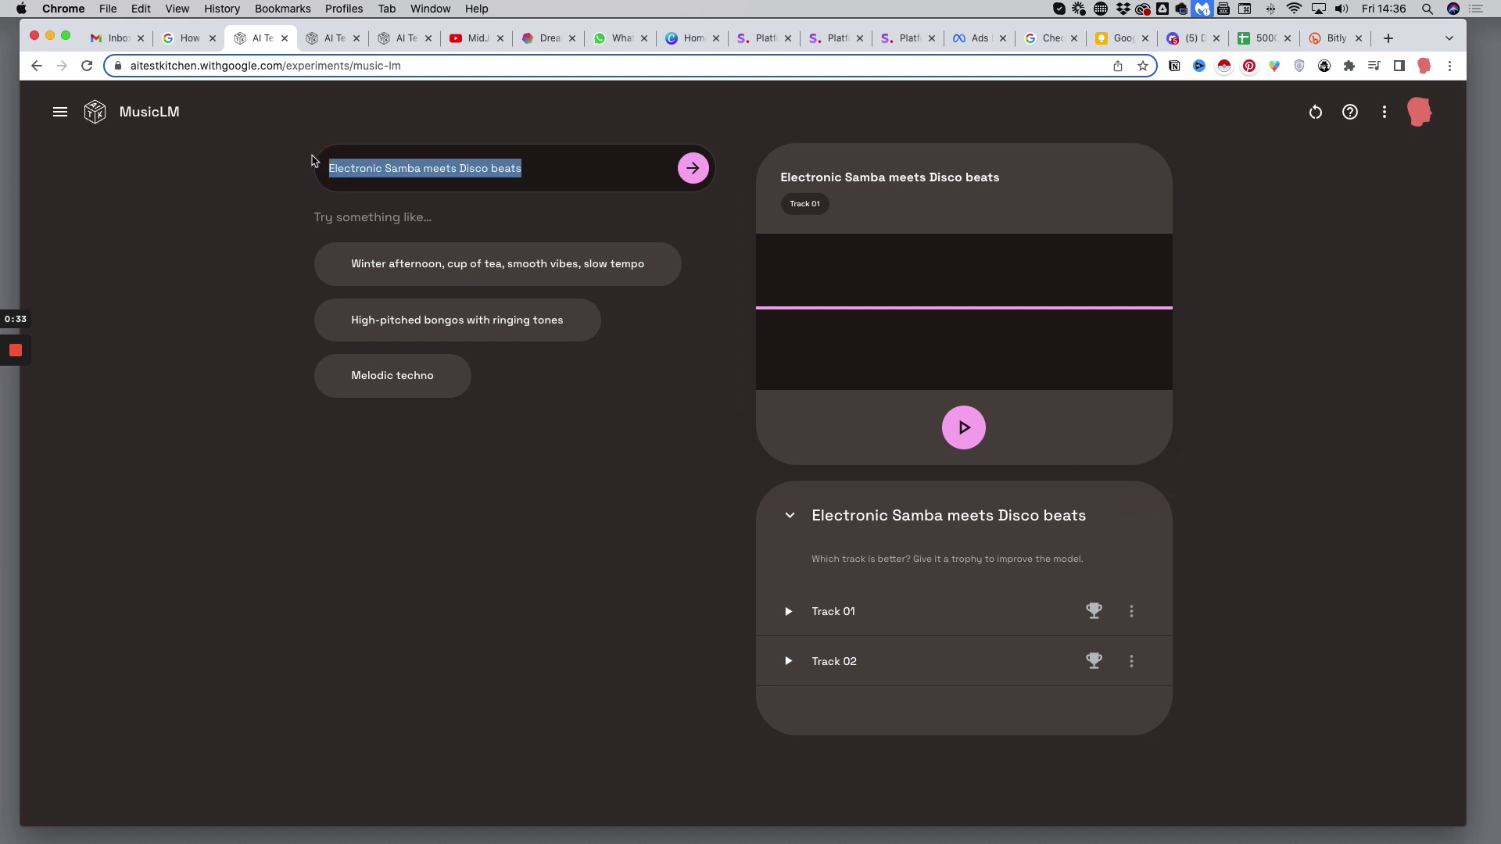
left_click(283, 169)
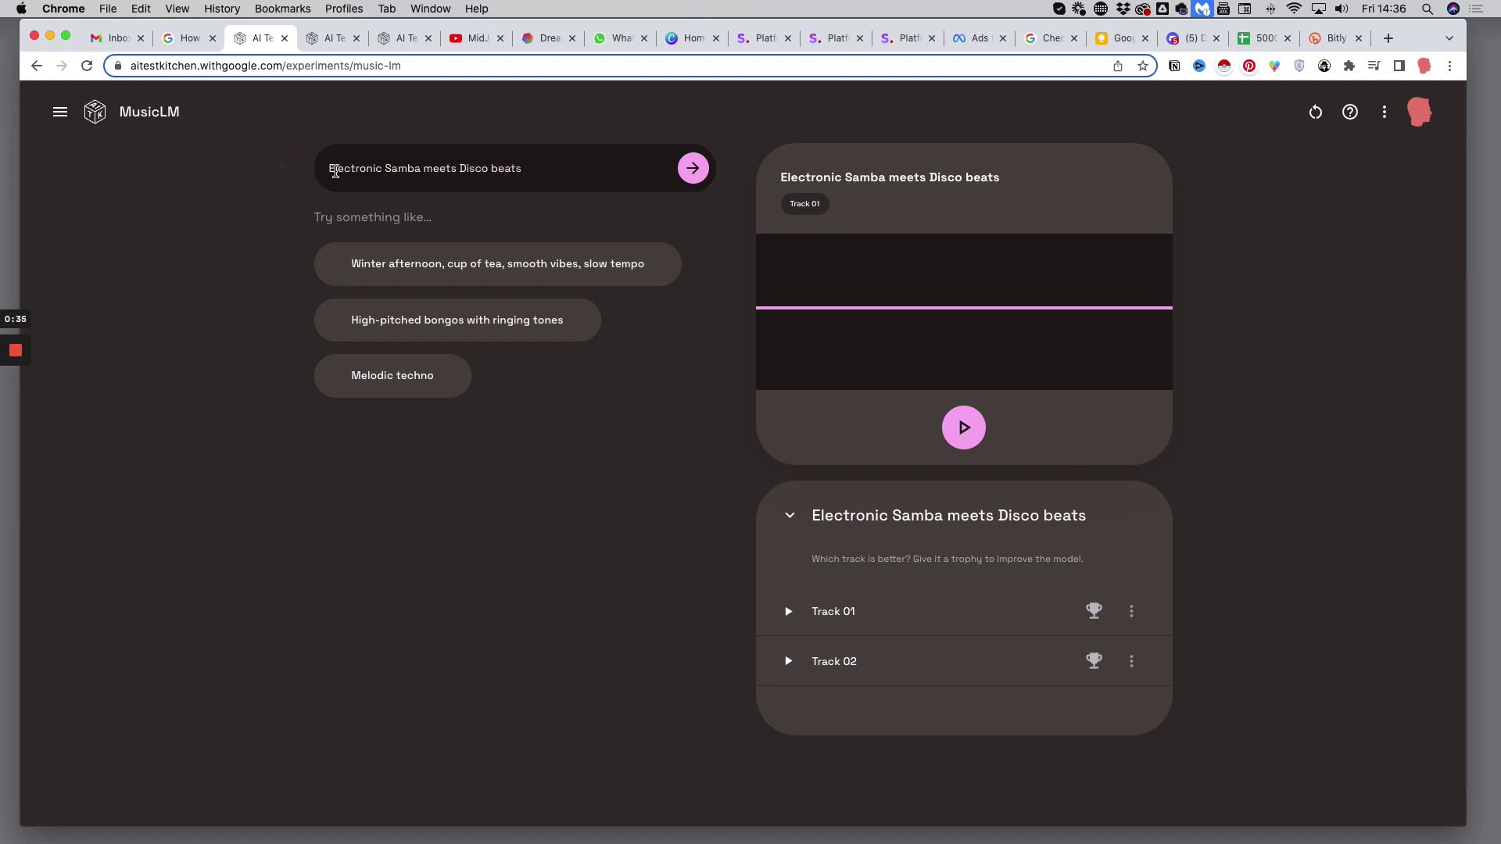
left_click(962, 429)
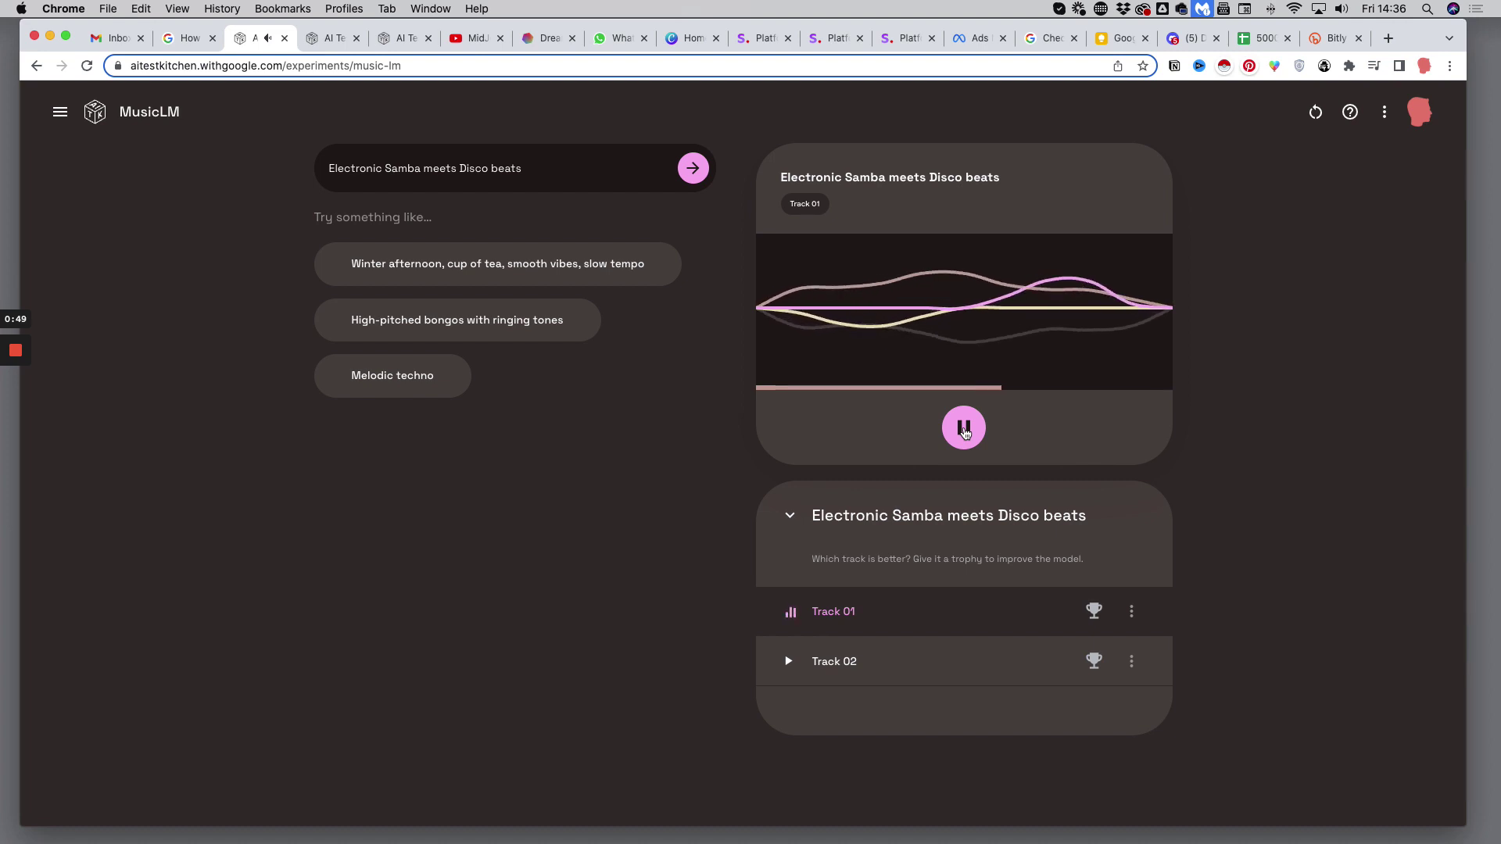
left_click(964, 430)
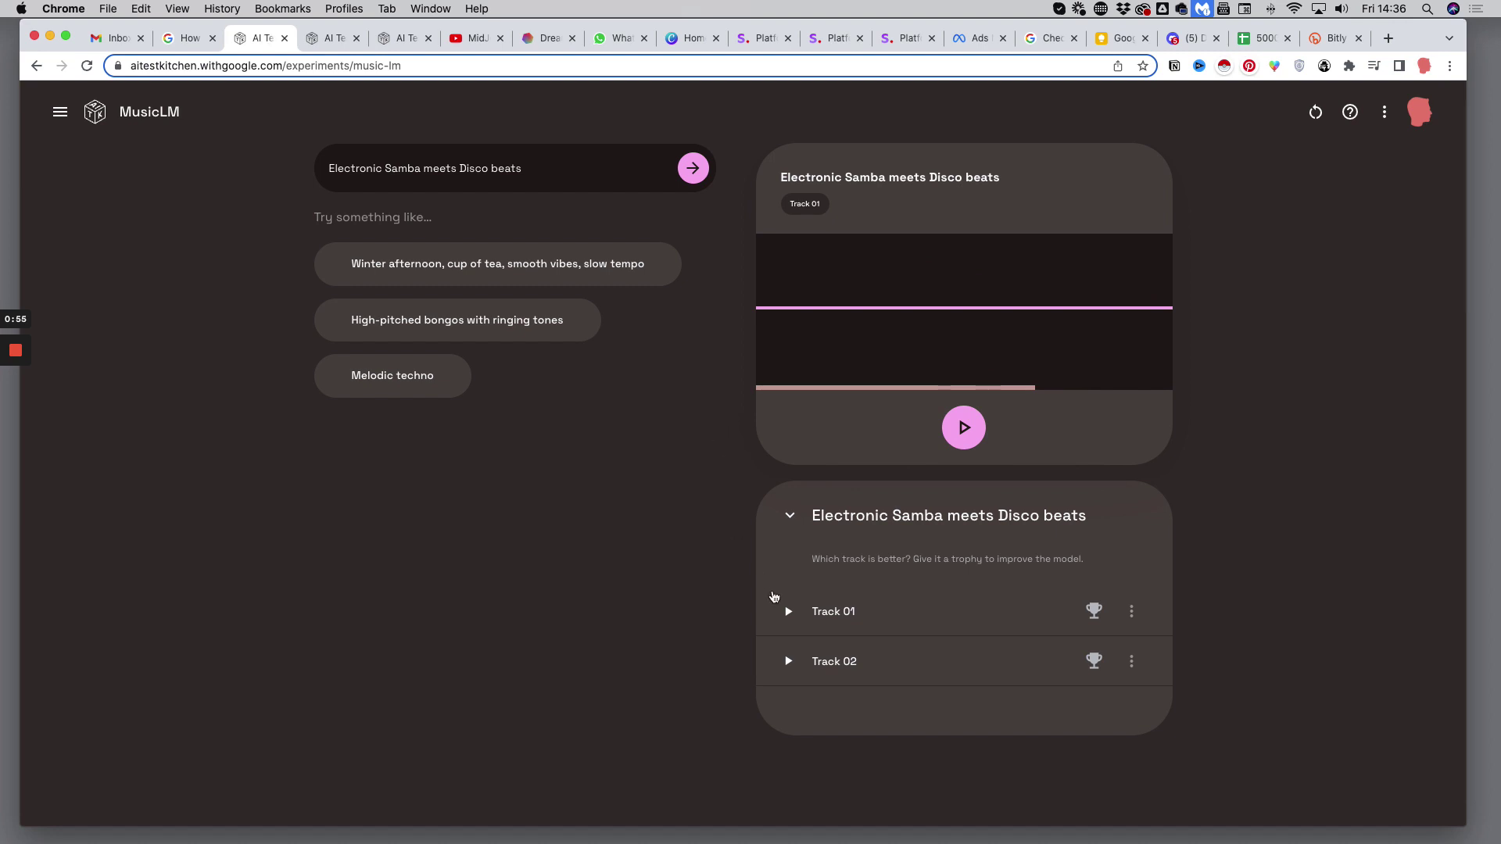
Play part of Track 02 of the samba prompt, then give Track 02 the trophy
left_click(788, 665)
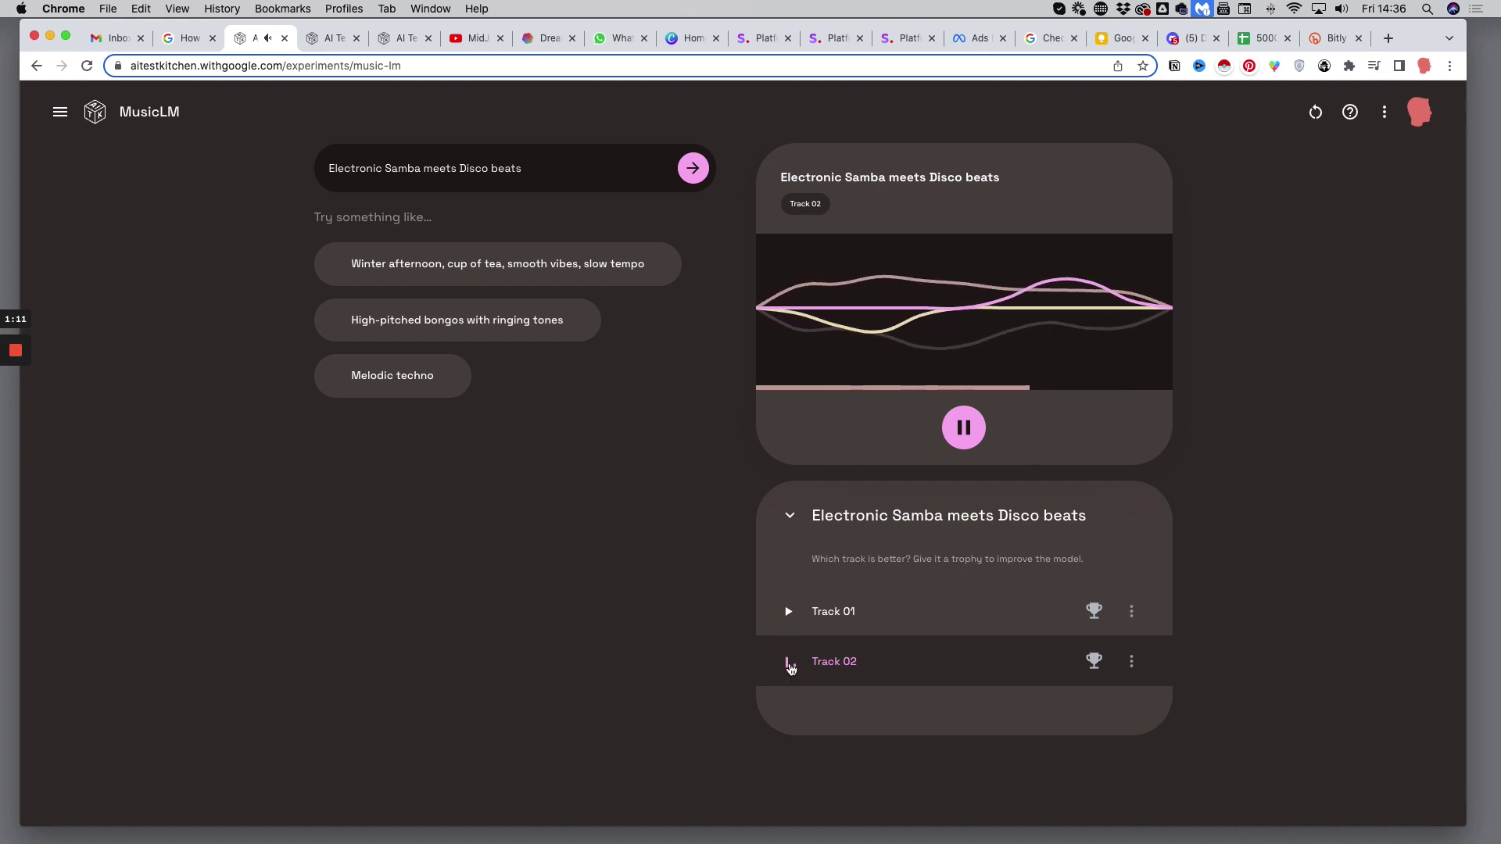
left_click(965, 438)
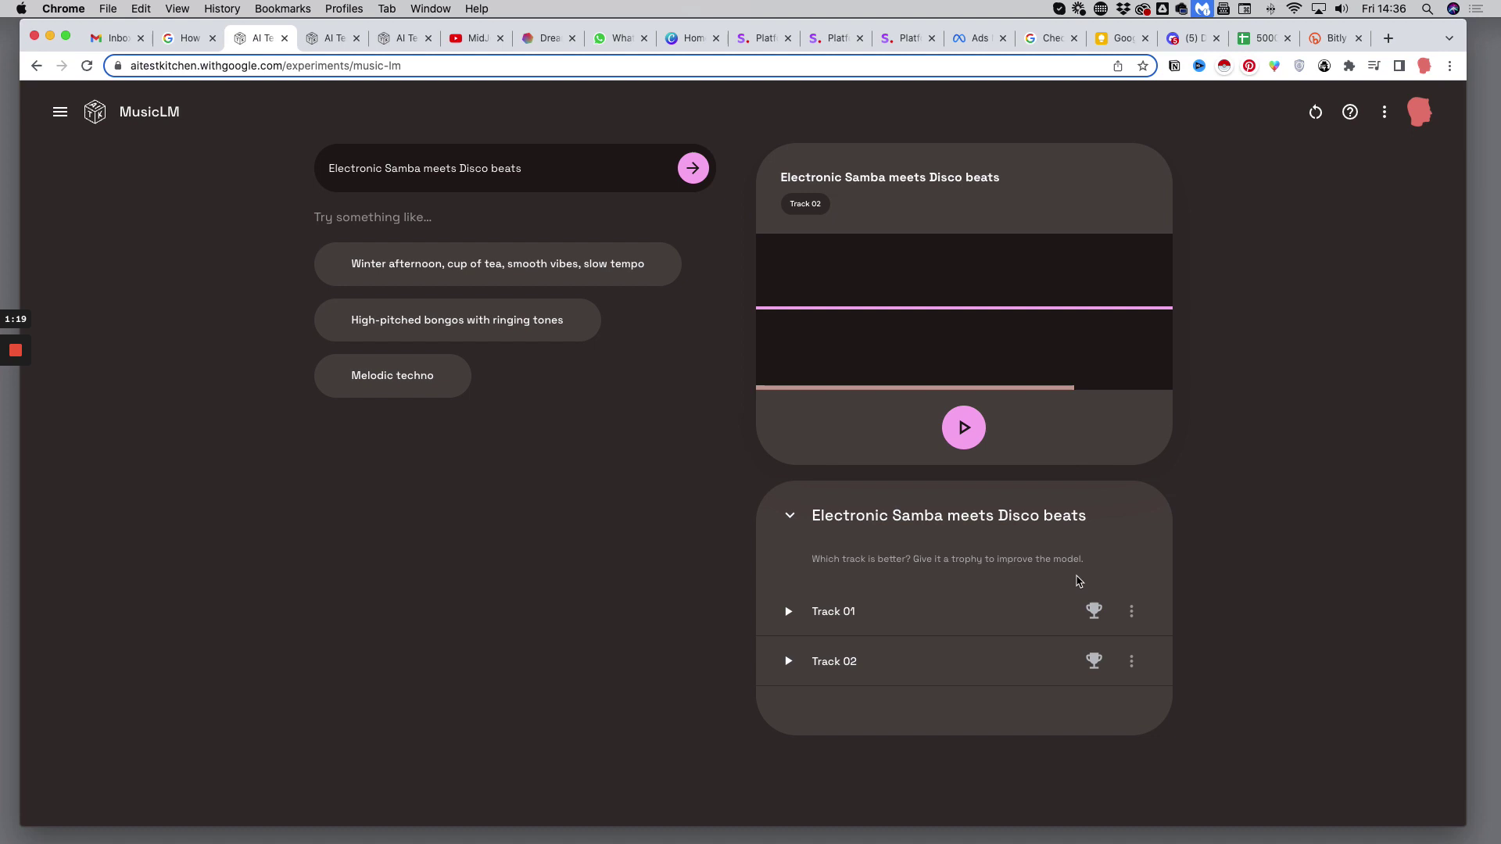
scroll(1114, 621, "down", 1)
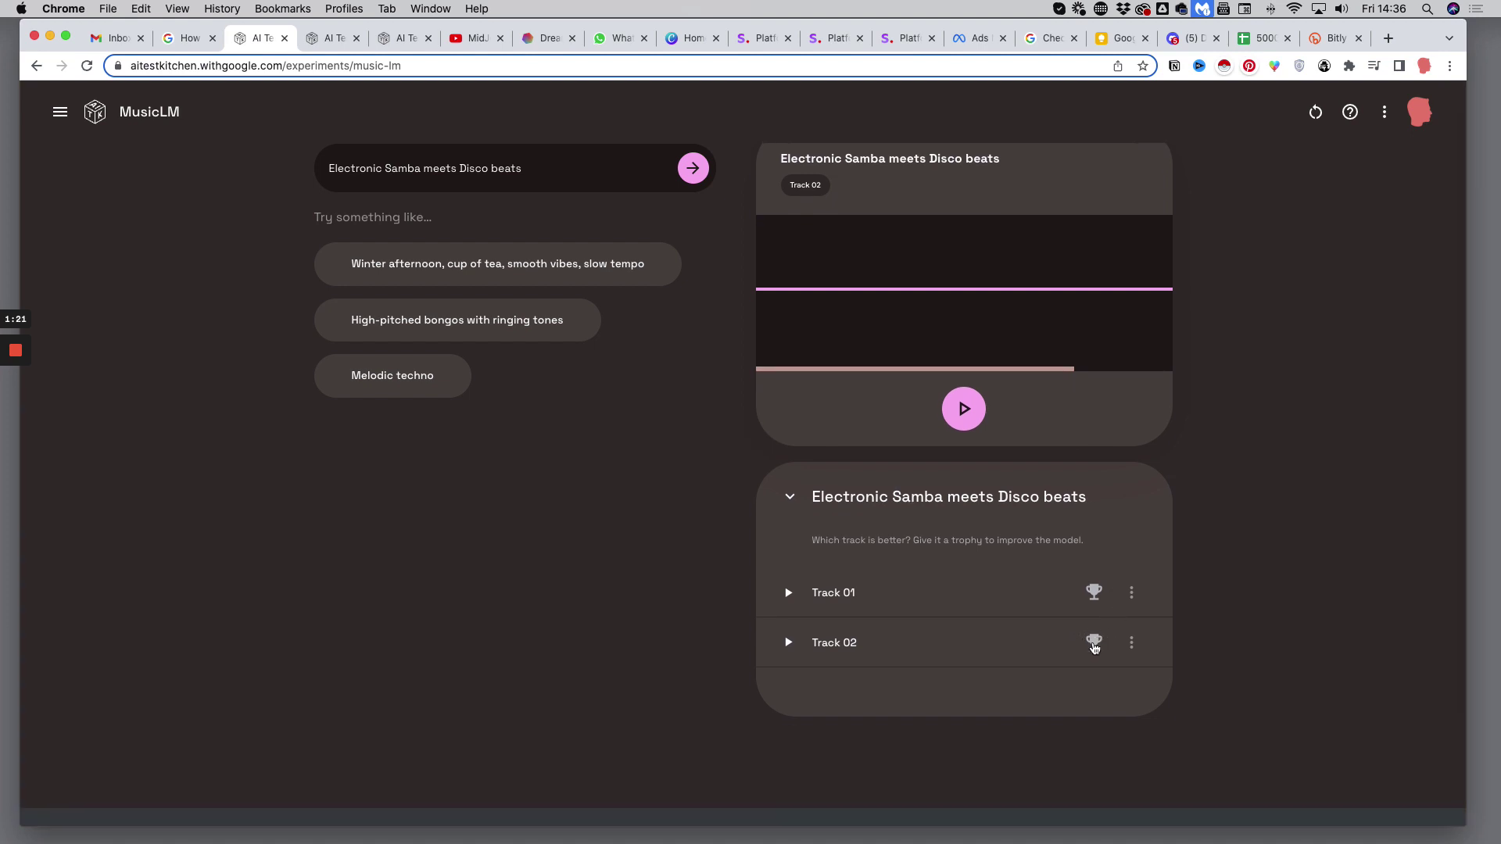
left_click(1098, 641)
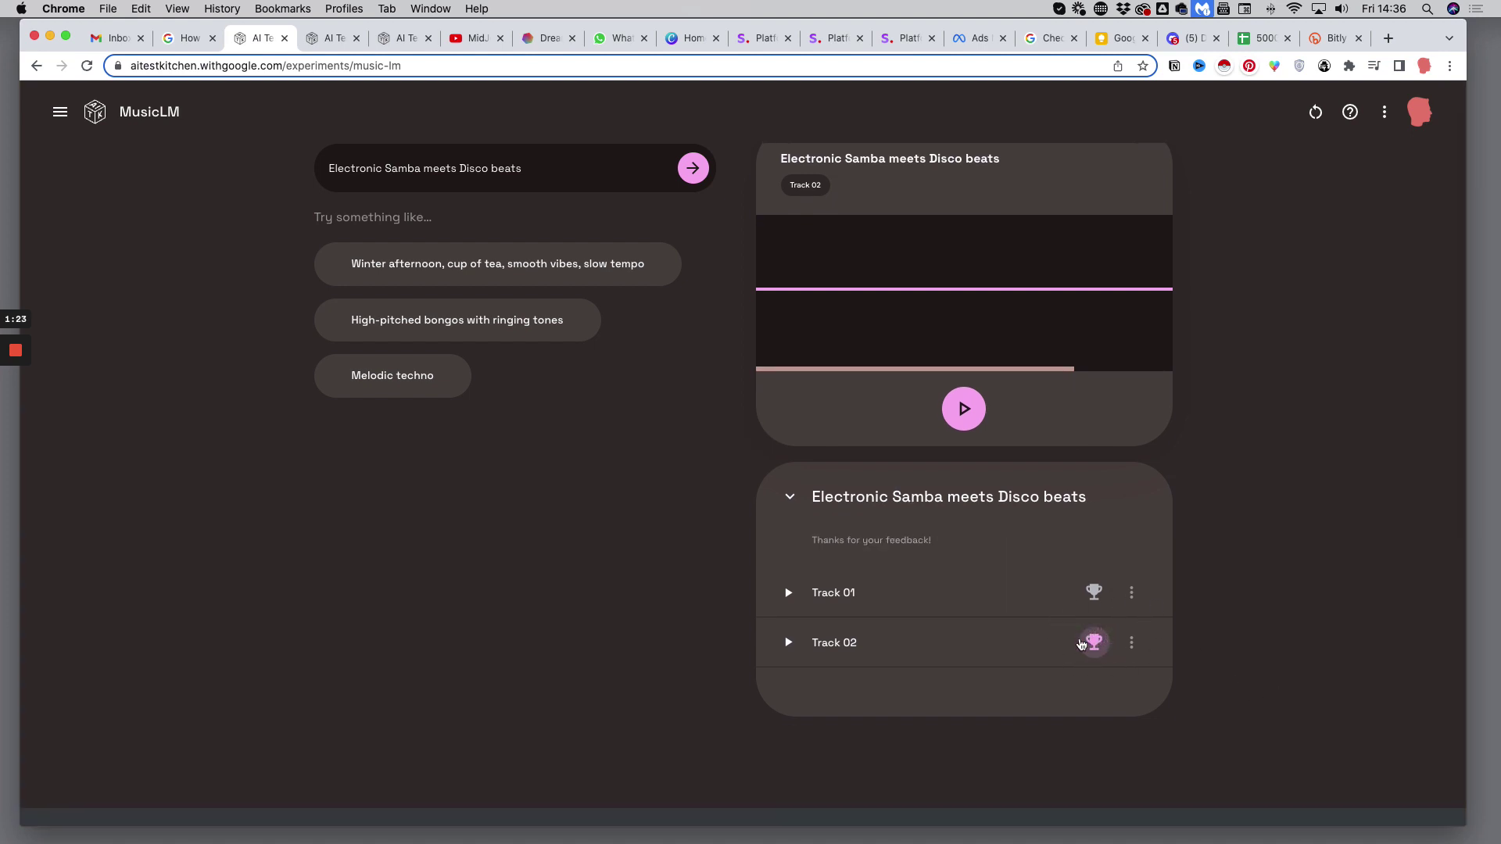
scroll(892, 647, "up", 1)
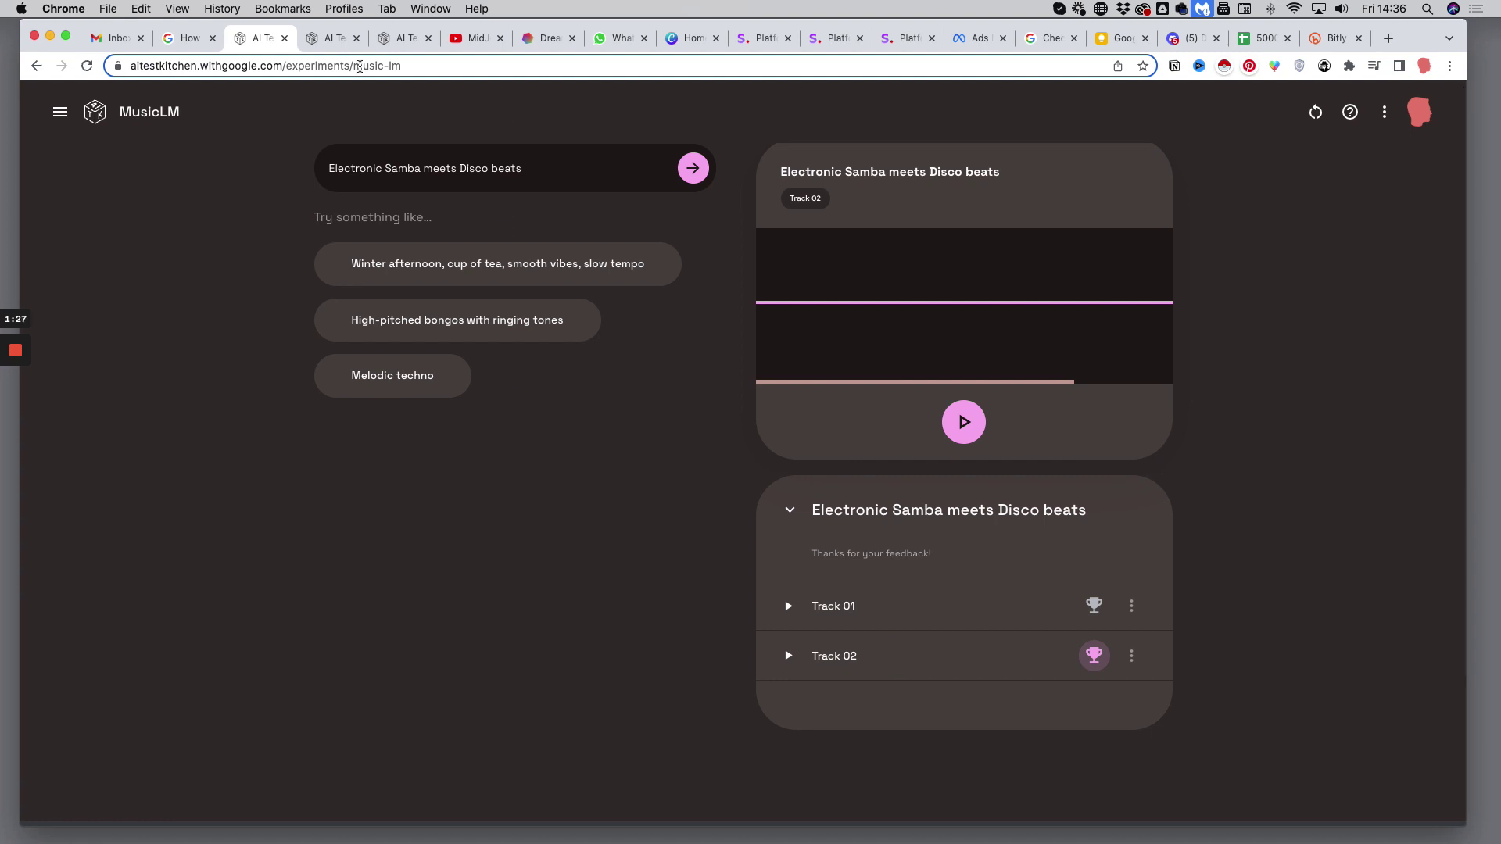
Switch to the 'Indie pop rock meets Disco acid jazz' session and scroll to its tracks
left_click(332, 38)
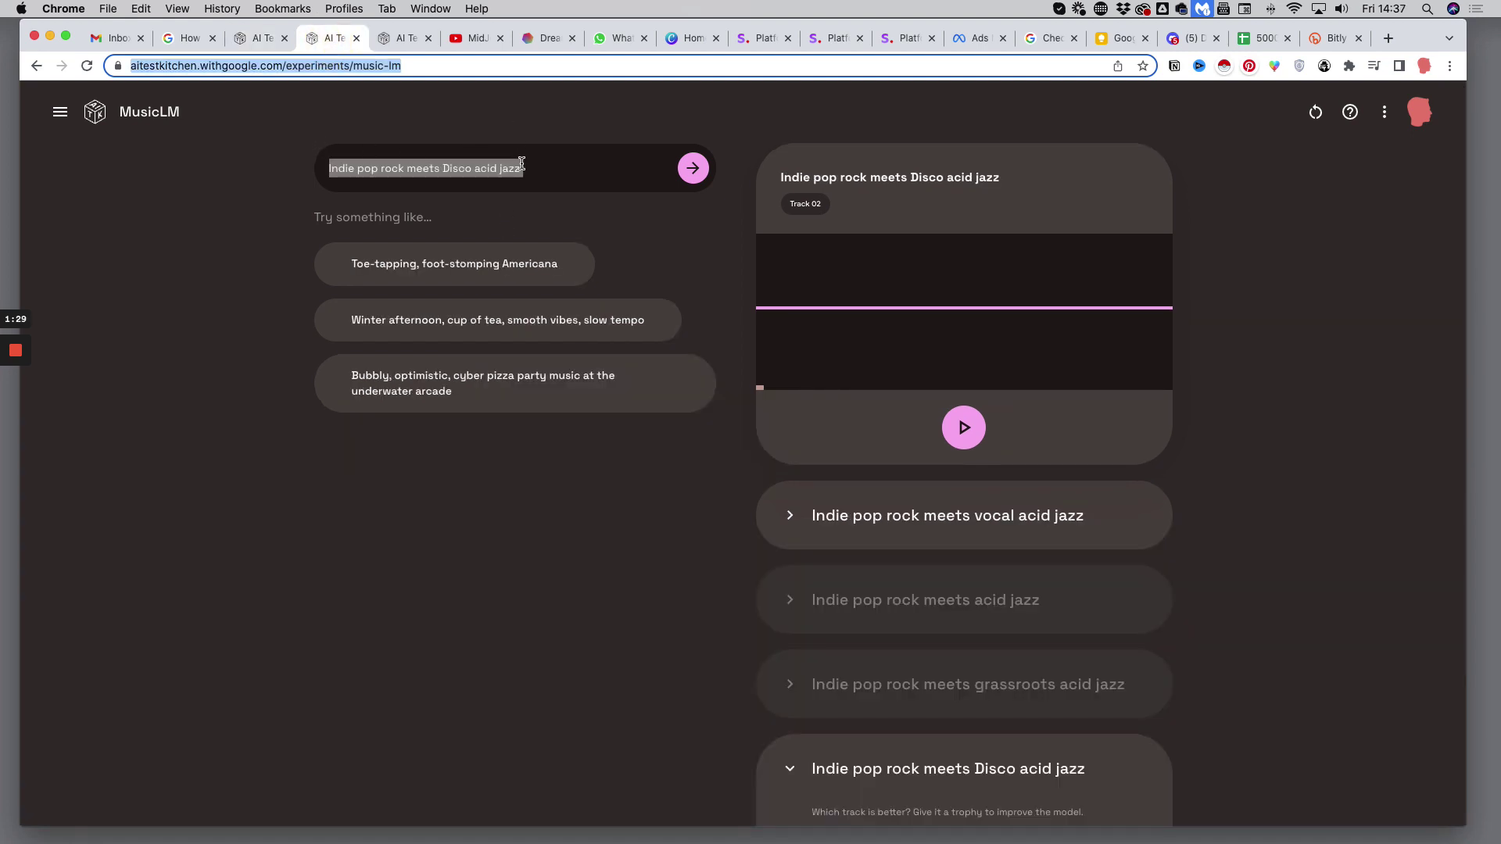
left_click(521, 166)
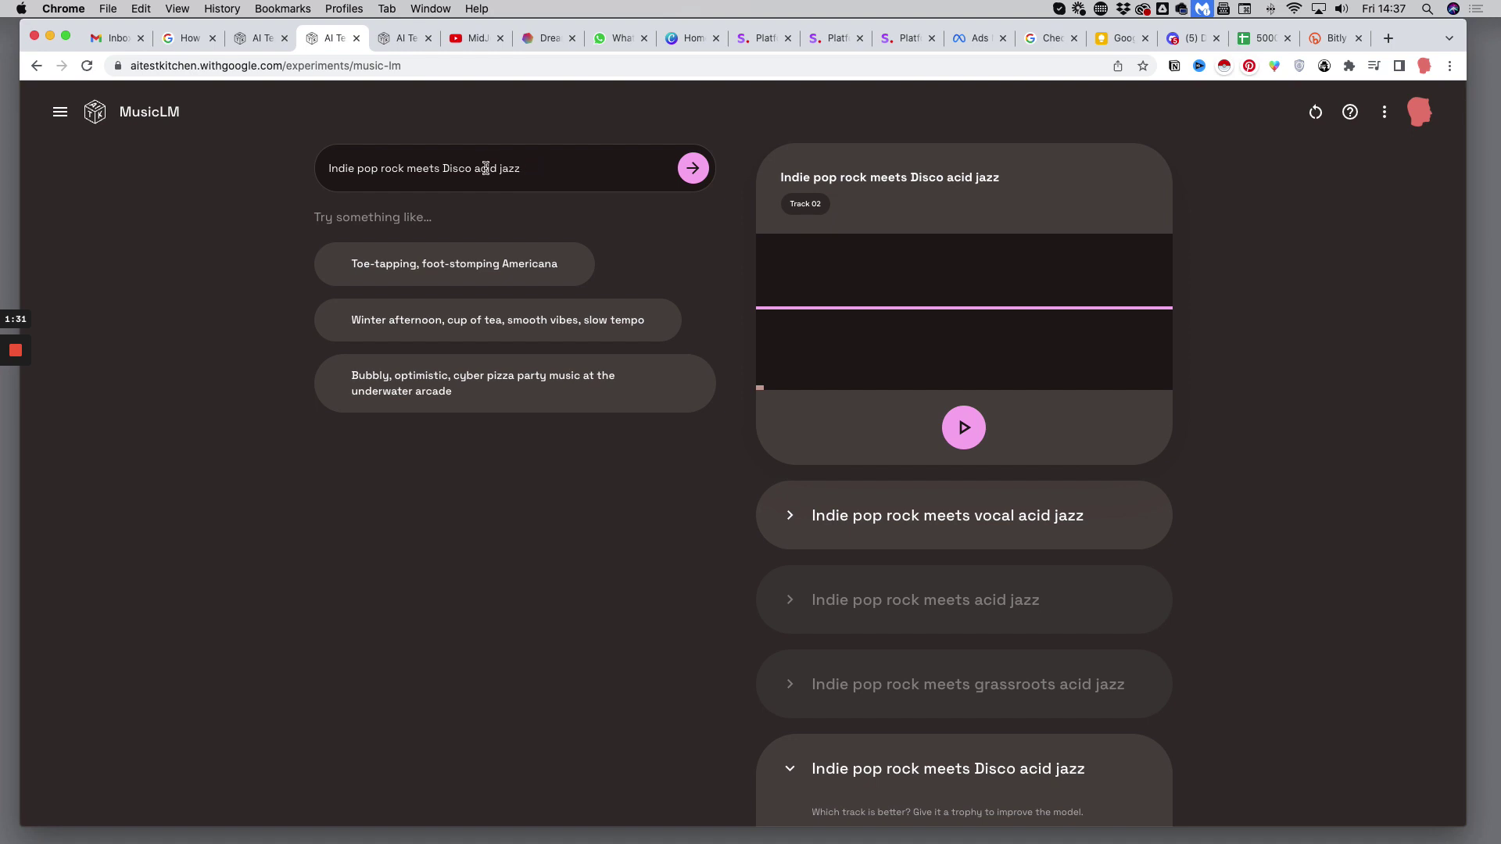
key("super")
scroll(875, 484, "down", 3)
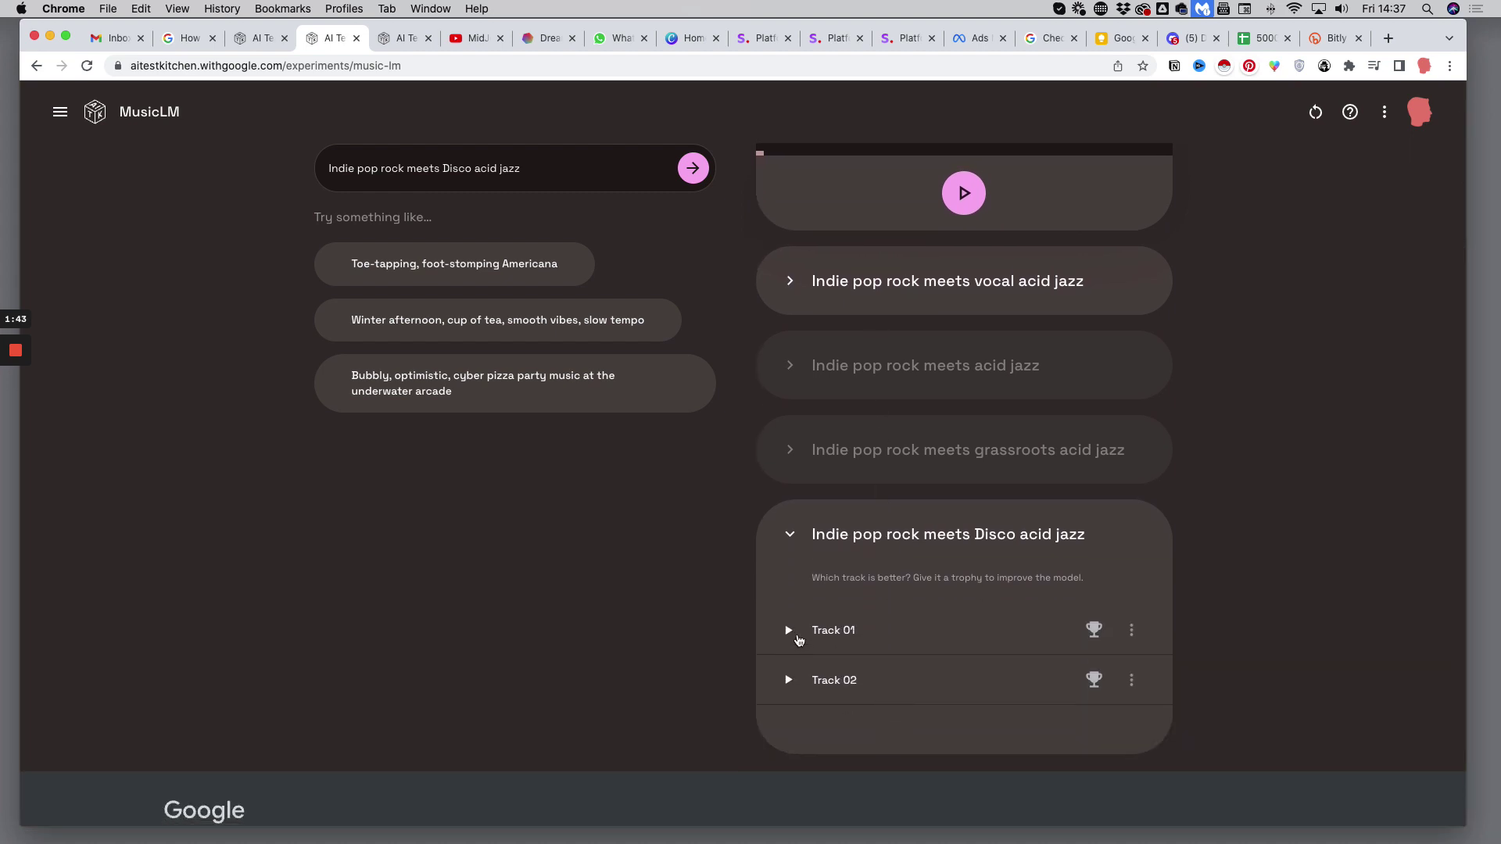
Play part of Track 01 of the acid jazz results, then pause it
left_click(789, 633)
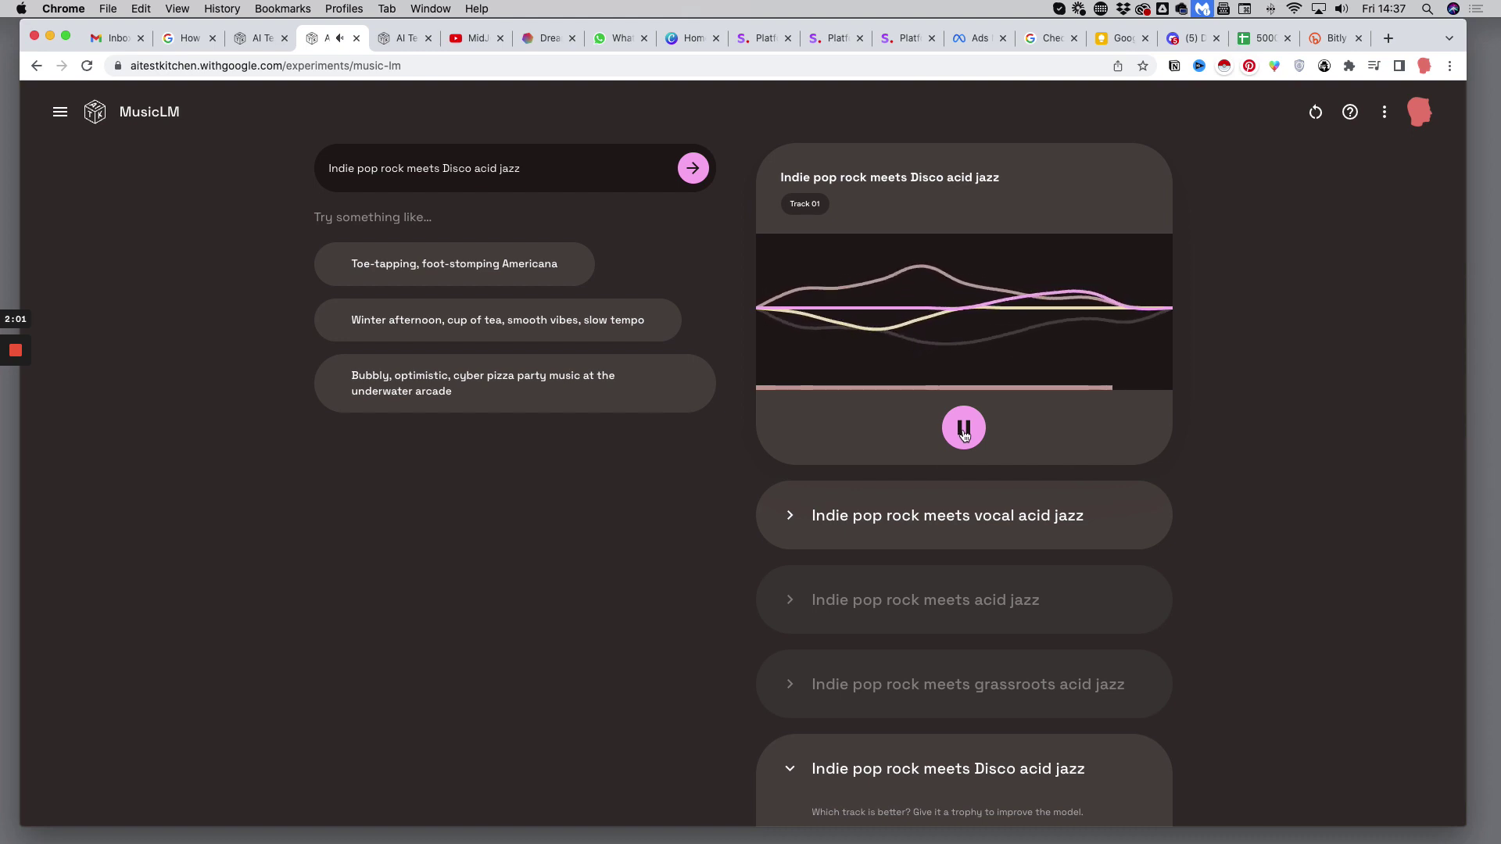
left_click(964, 432)
scroll(814, 469, "down", 2)
scroll(814, 469, "up", 2)
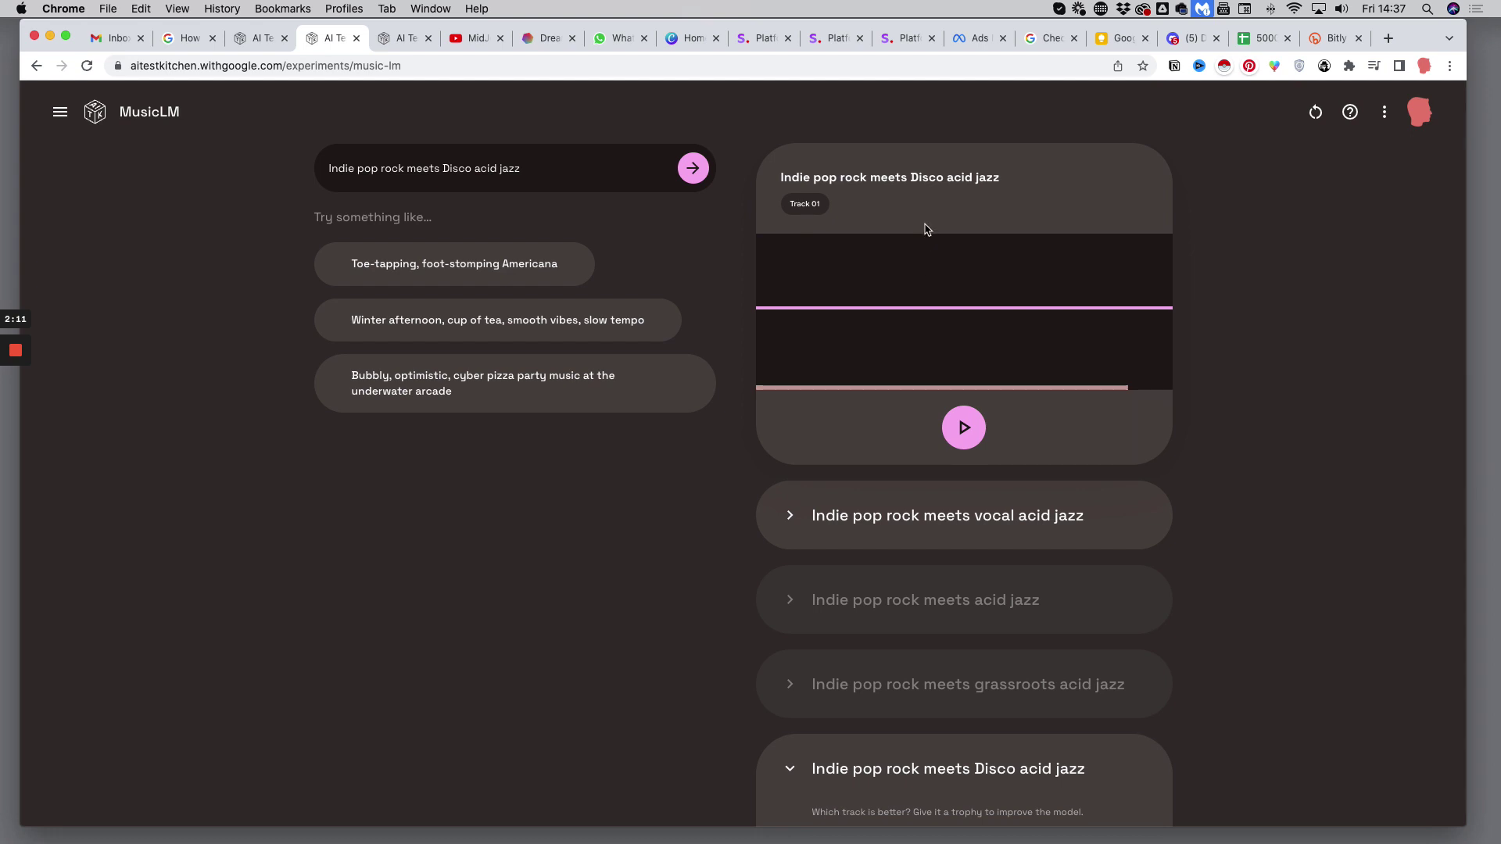
scroll(907, 242, "down", 5)
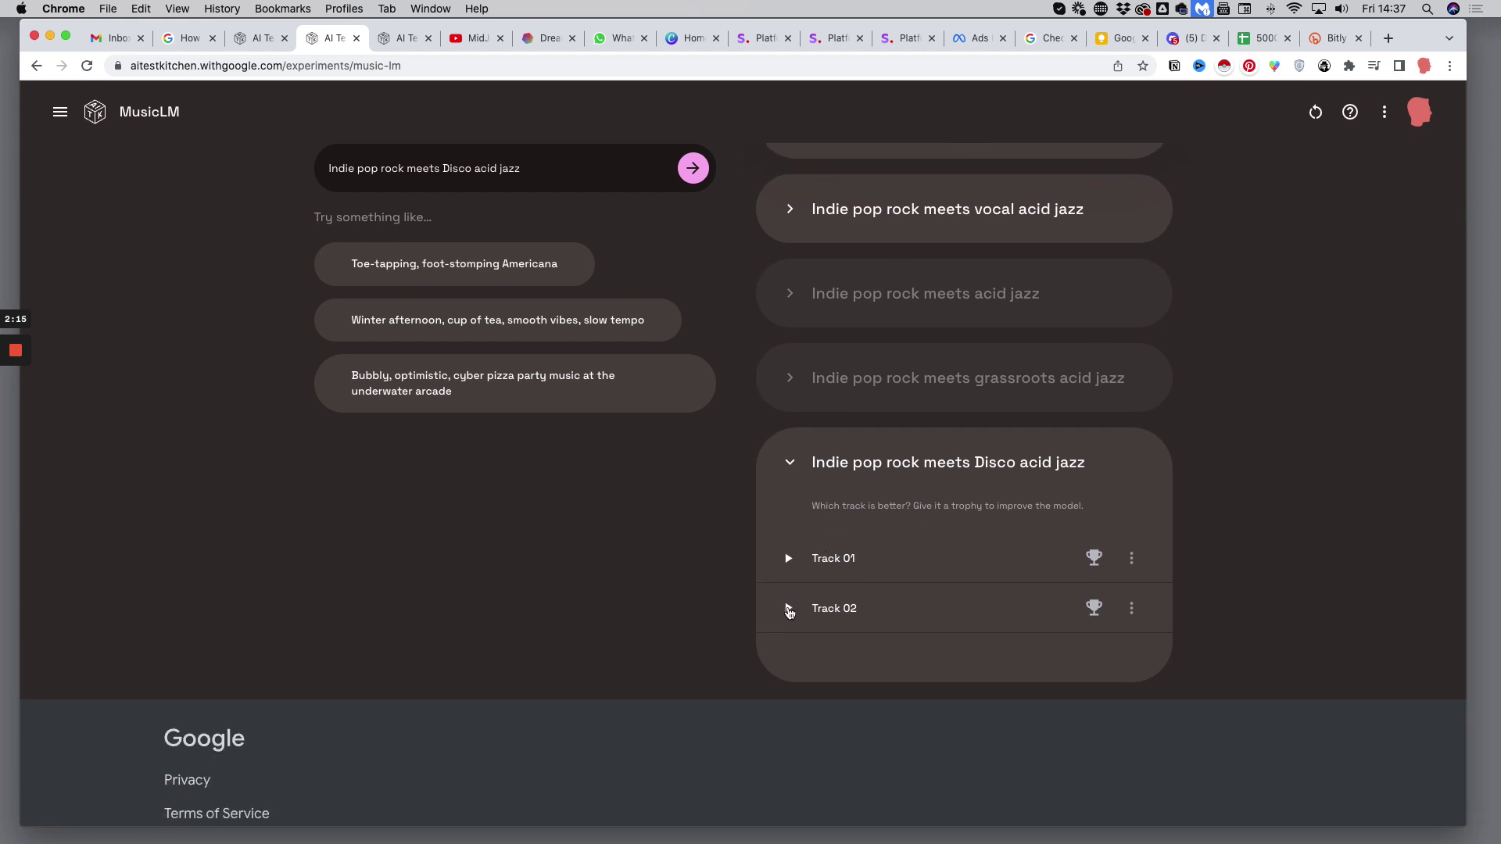
Play part of Track 02 of the acid jazz prompt, then award Track 01 the trophy
left_click(788, 609)
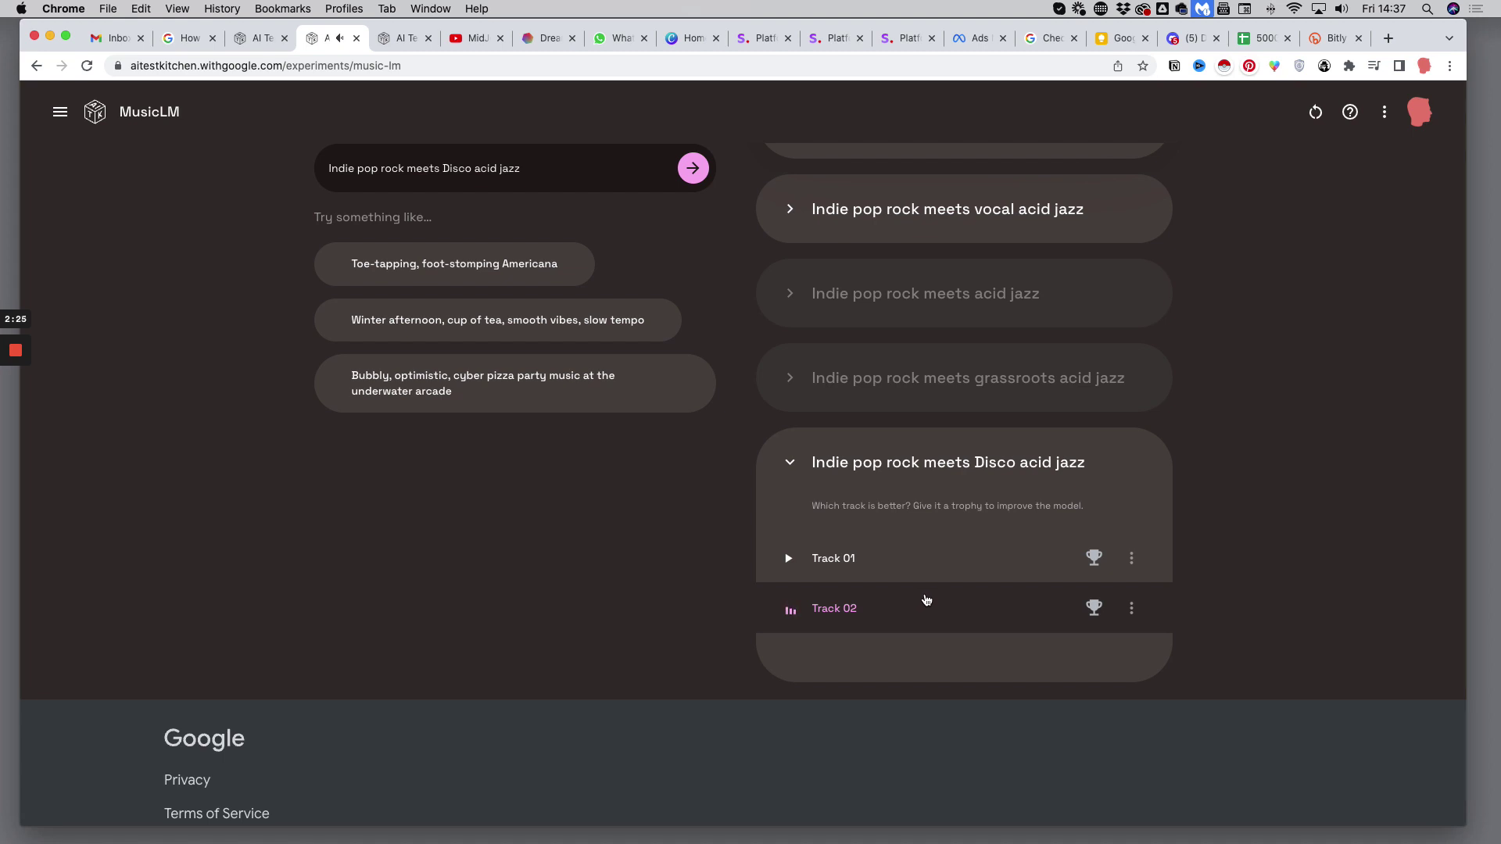
scroll(895, 620, "up", 1)
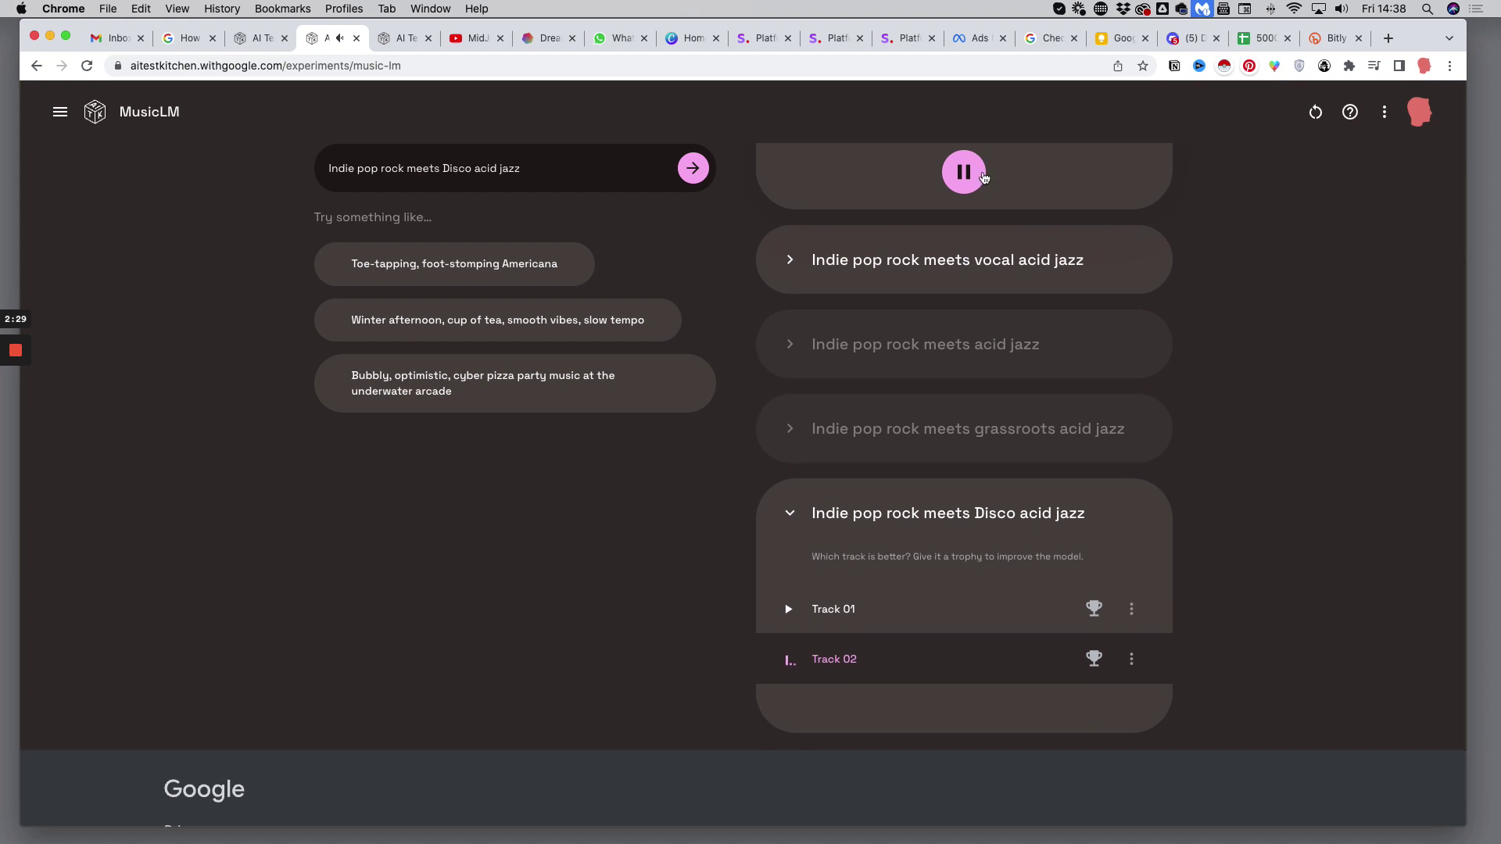
scroll(983, 175, "down", 1)
scroll(977, 180, "up", 1)
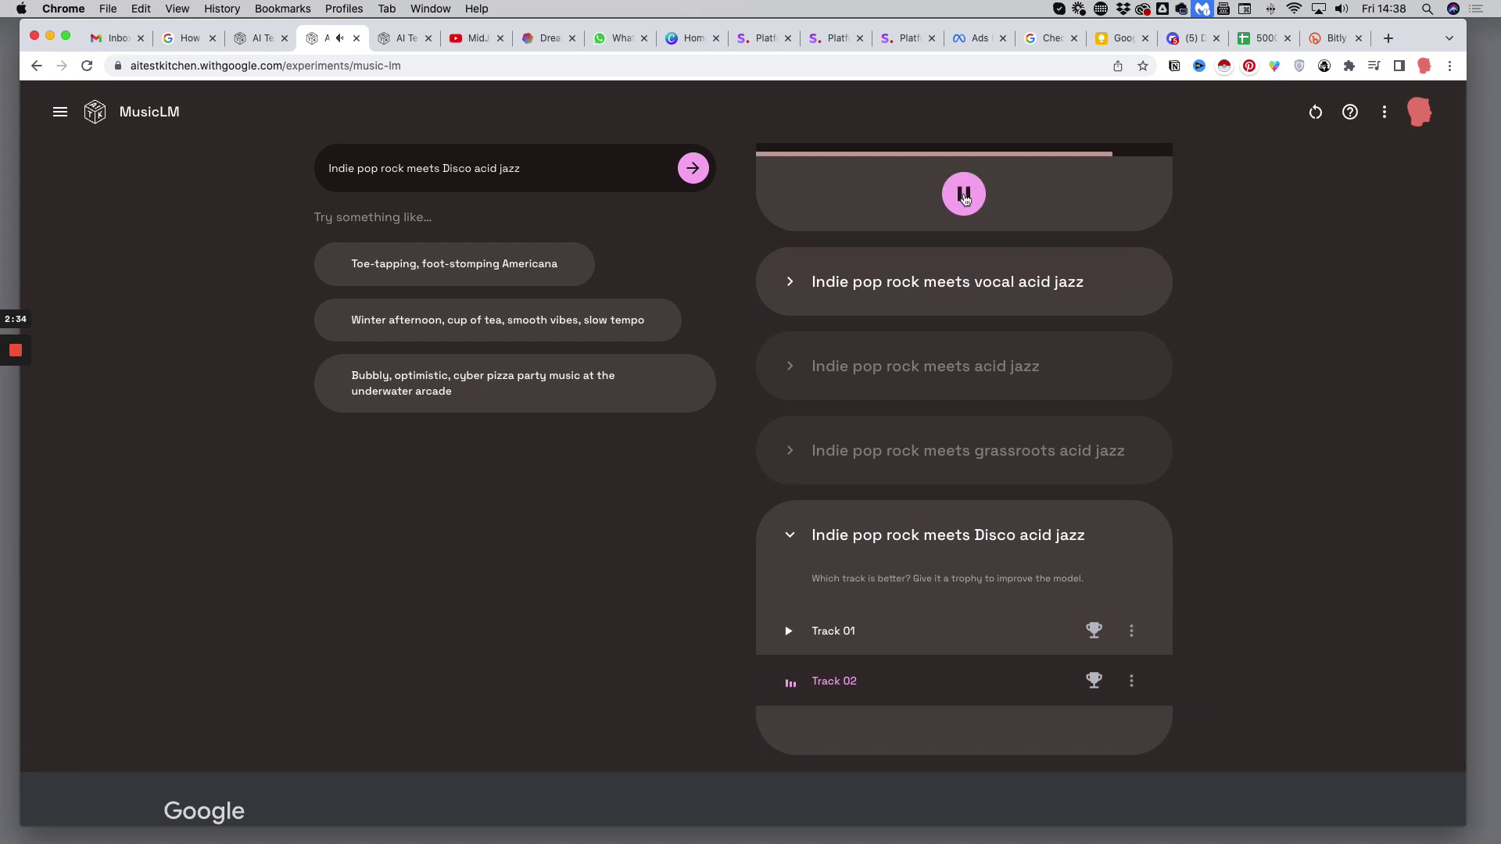
left_click(965, 198)
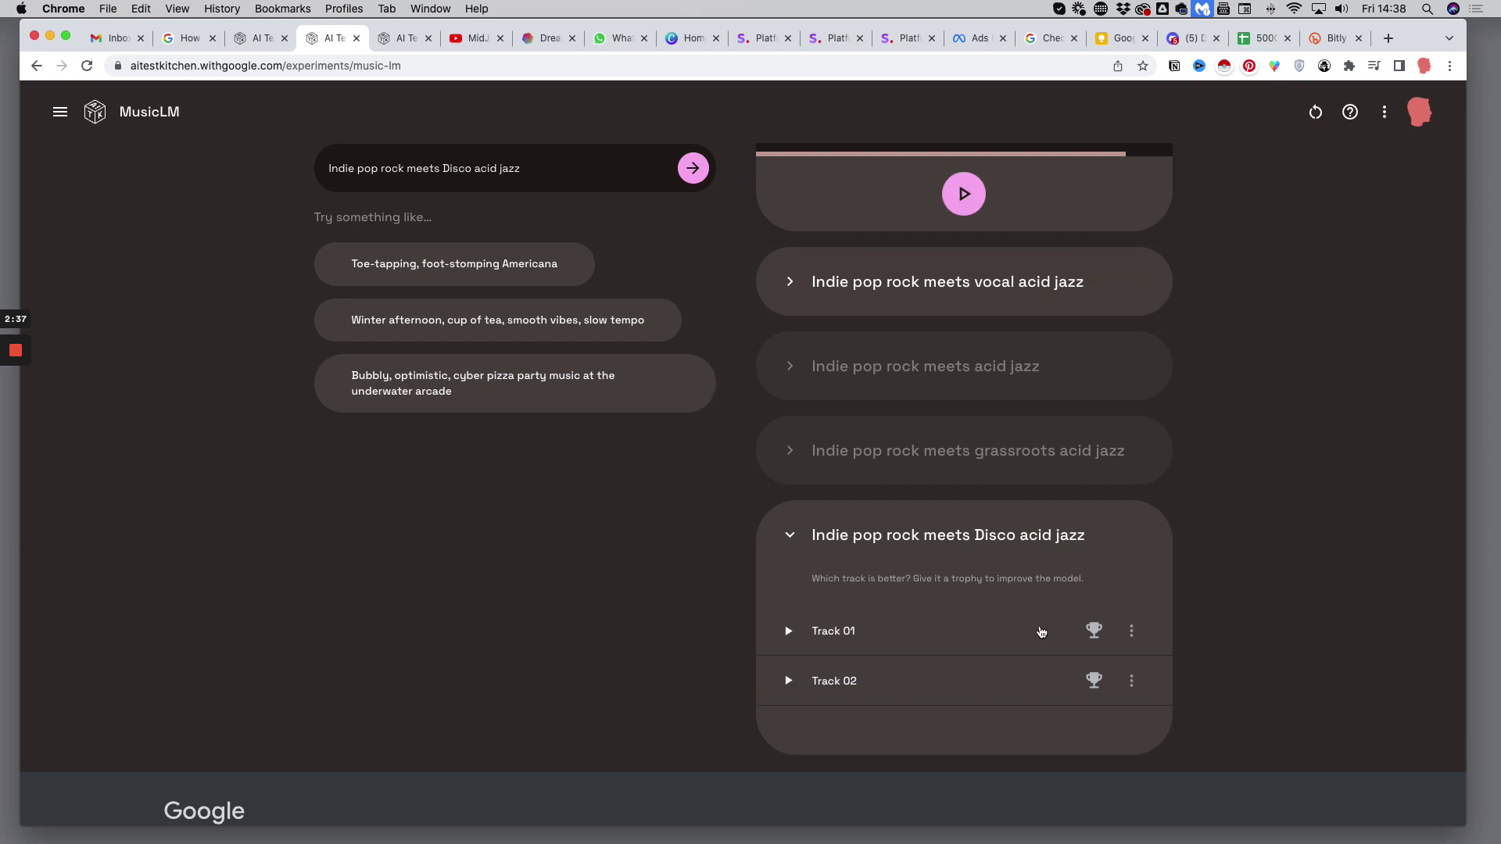
left_click(1093, 631)
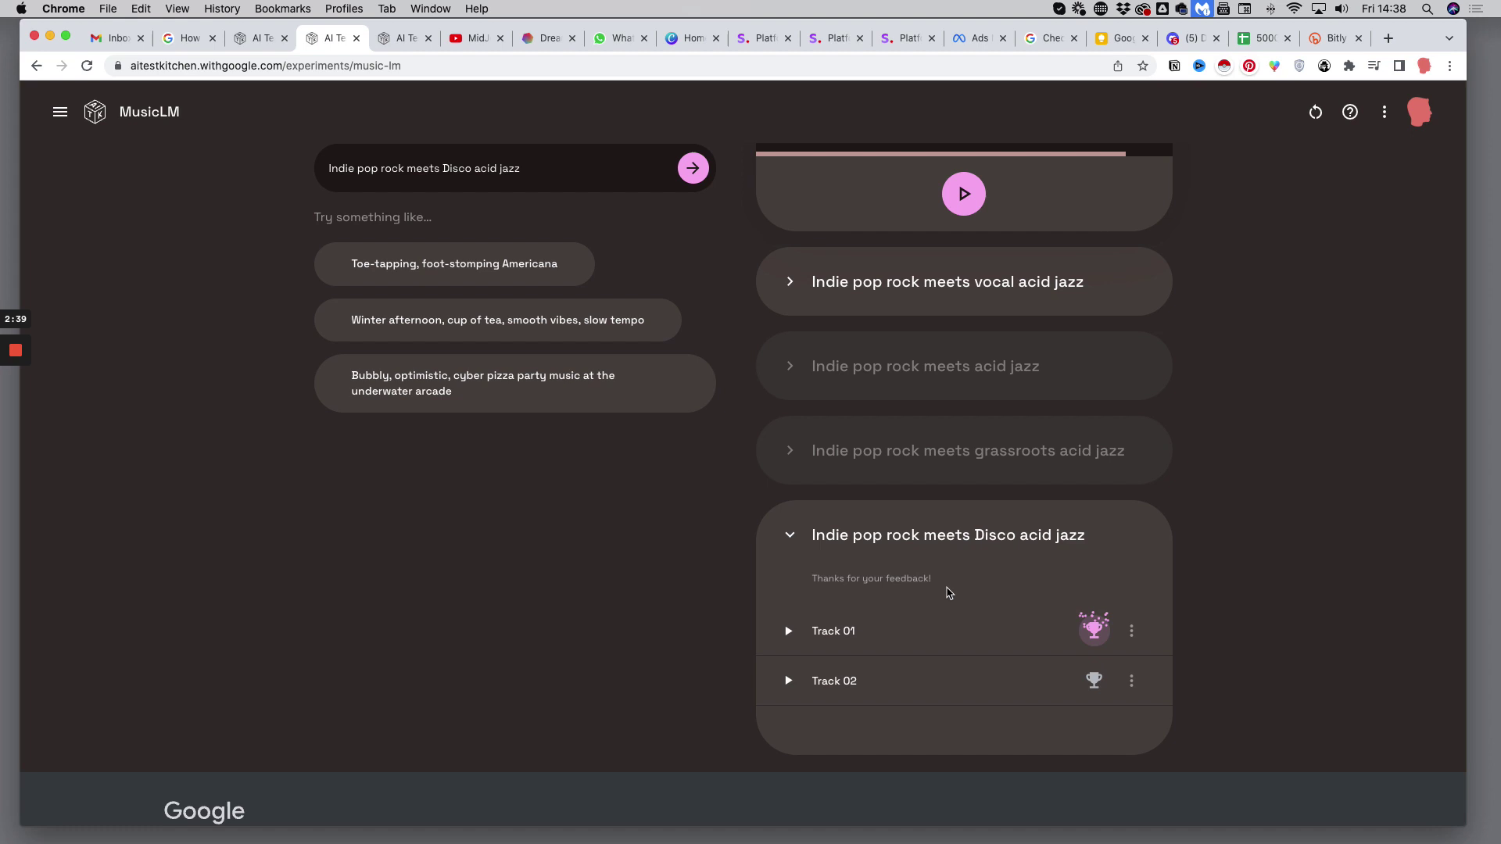
Switch to the '80s Synthwave Melancholic Anthem' session and play part of Track 01
left_click(396, 39)
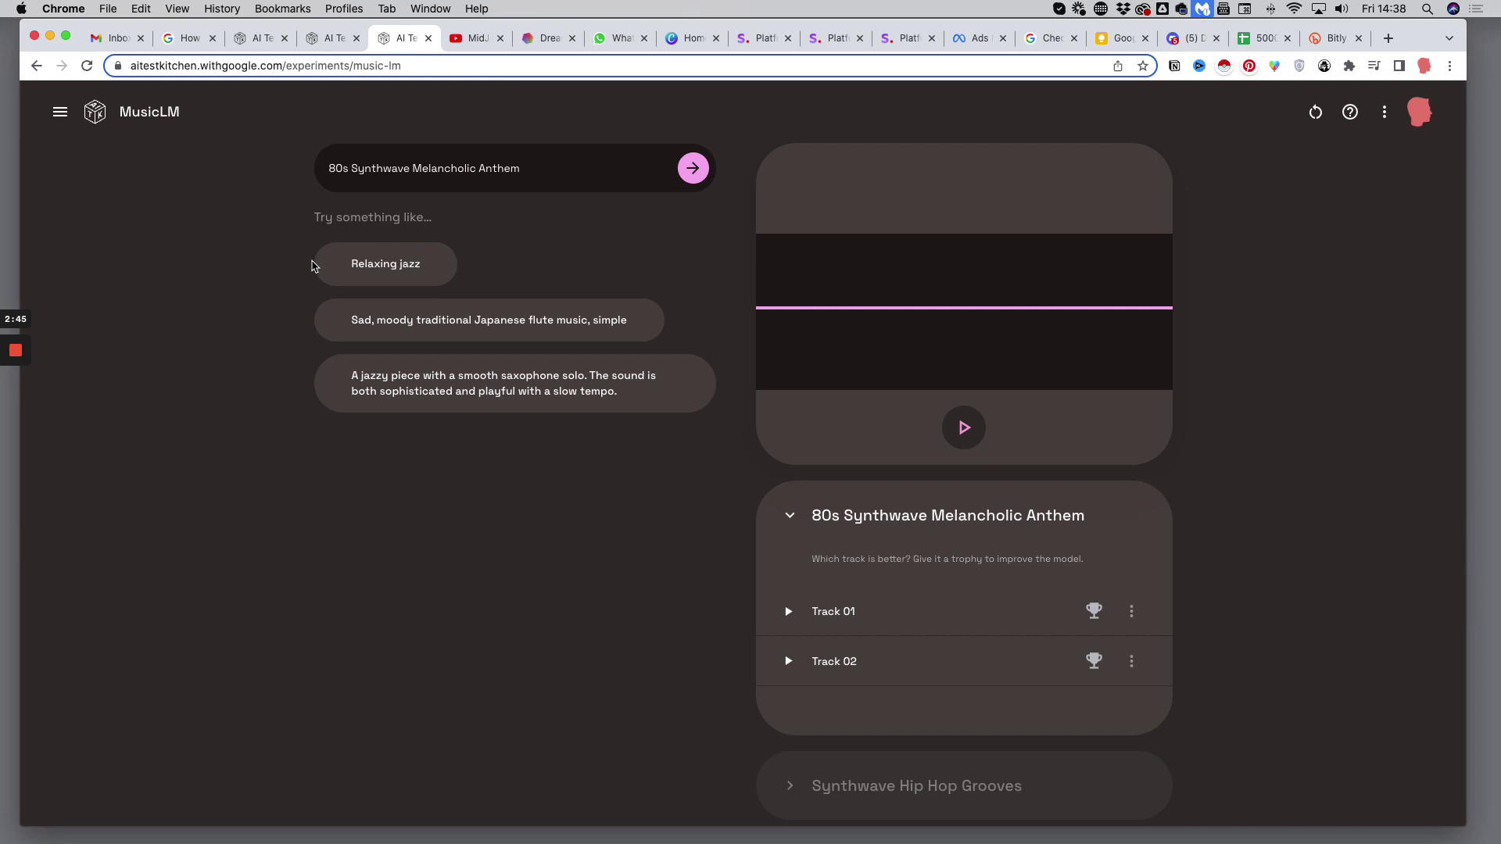
left_click(517, 161)
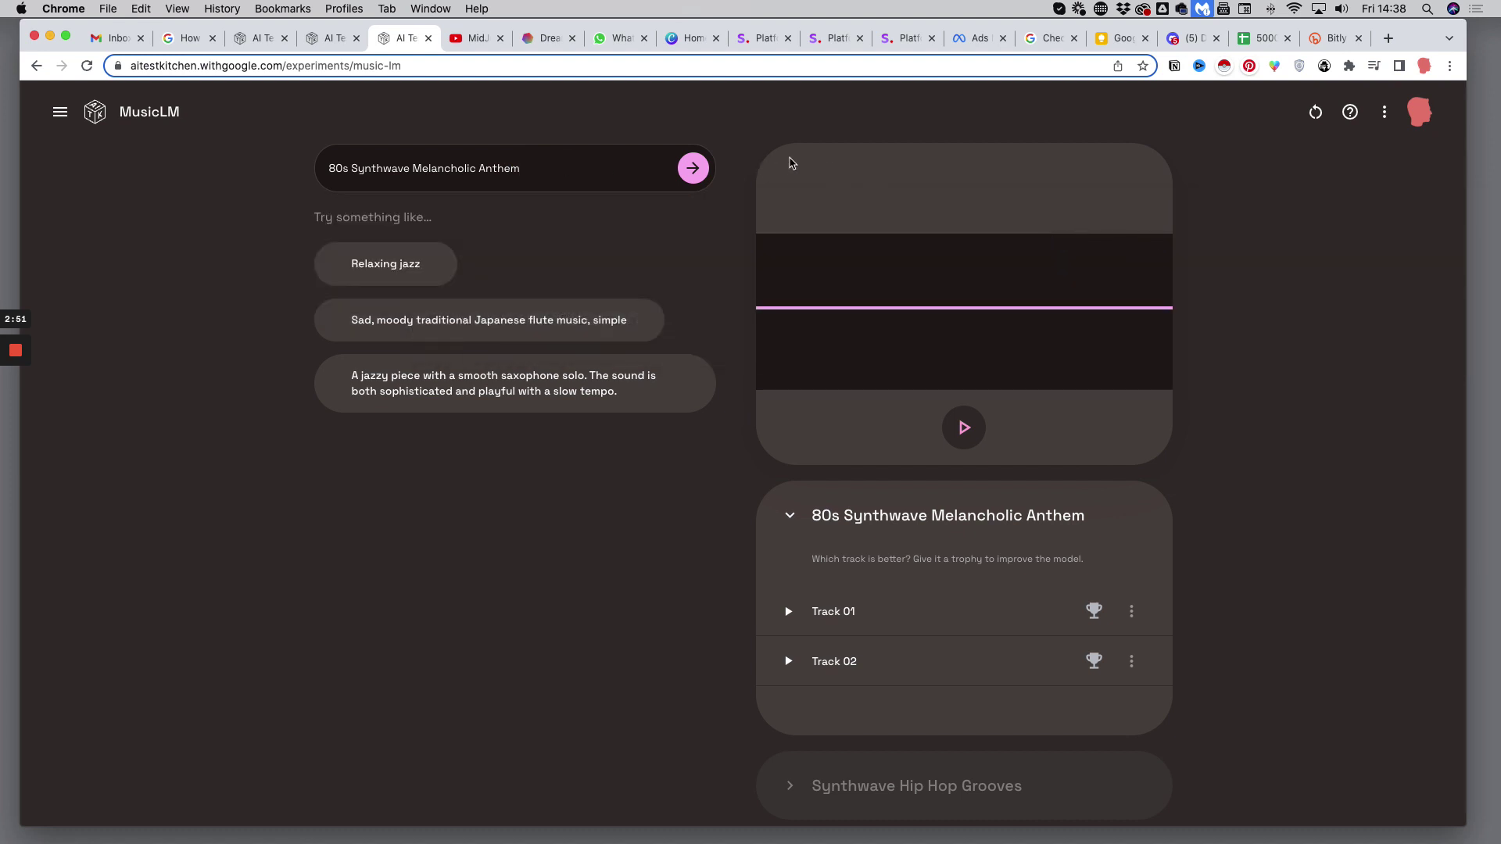
scroll(844, 551, "down", 1)
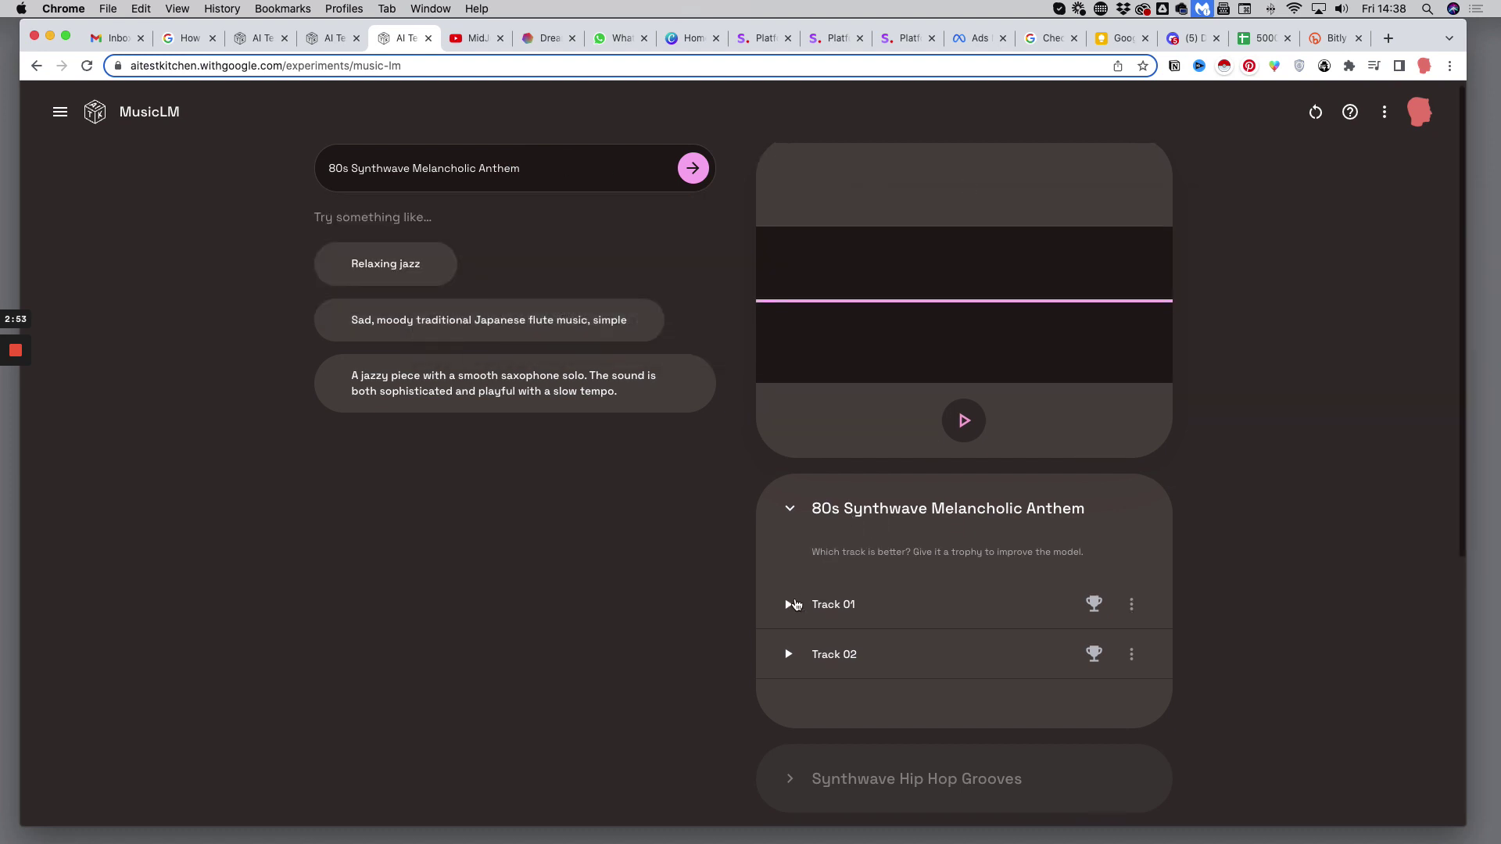
left_click(788, 605)
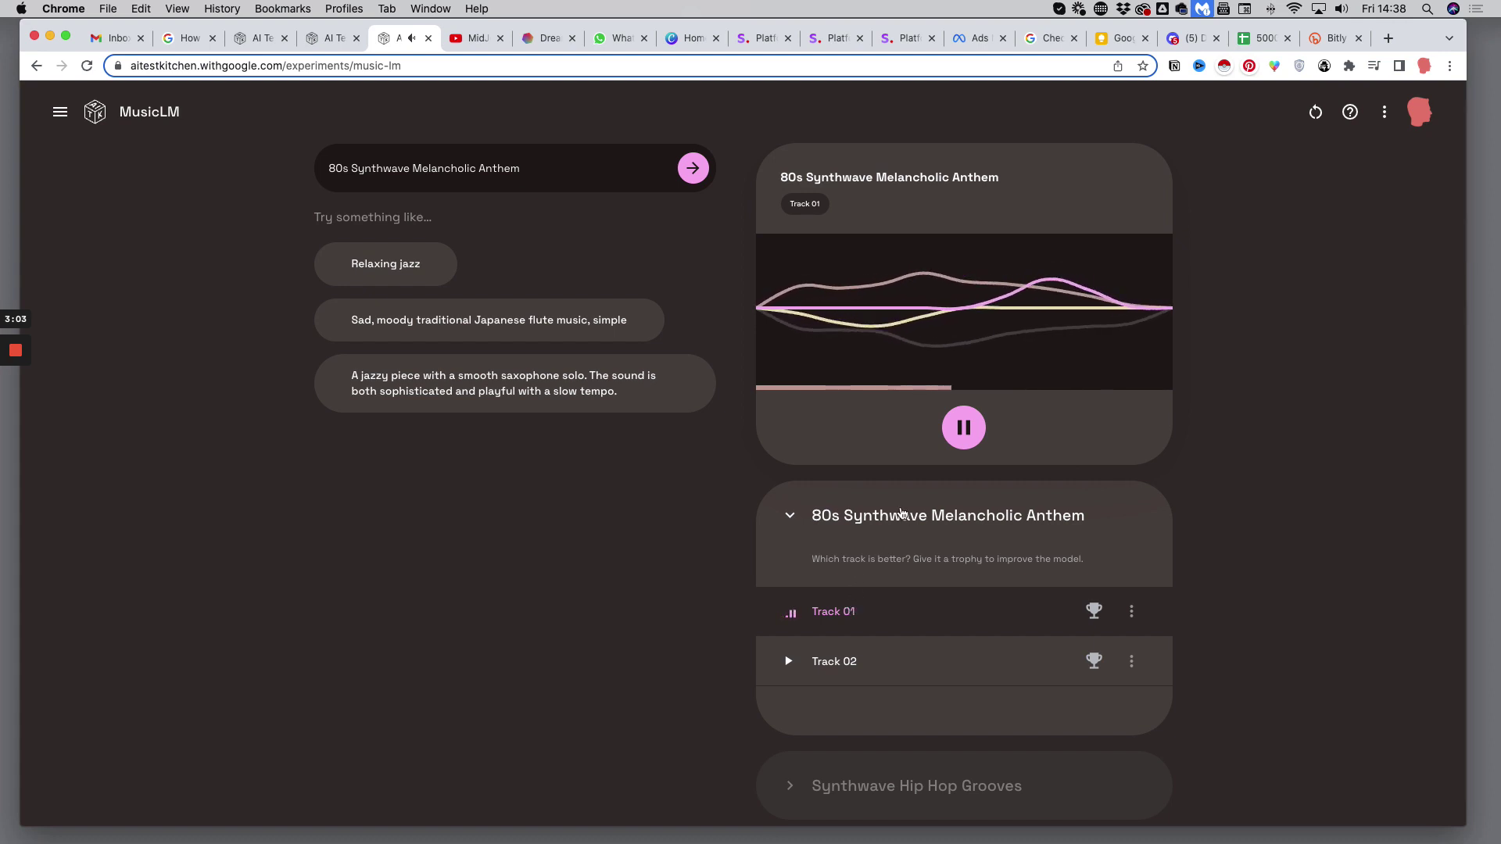
left_click(964, 432)
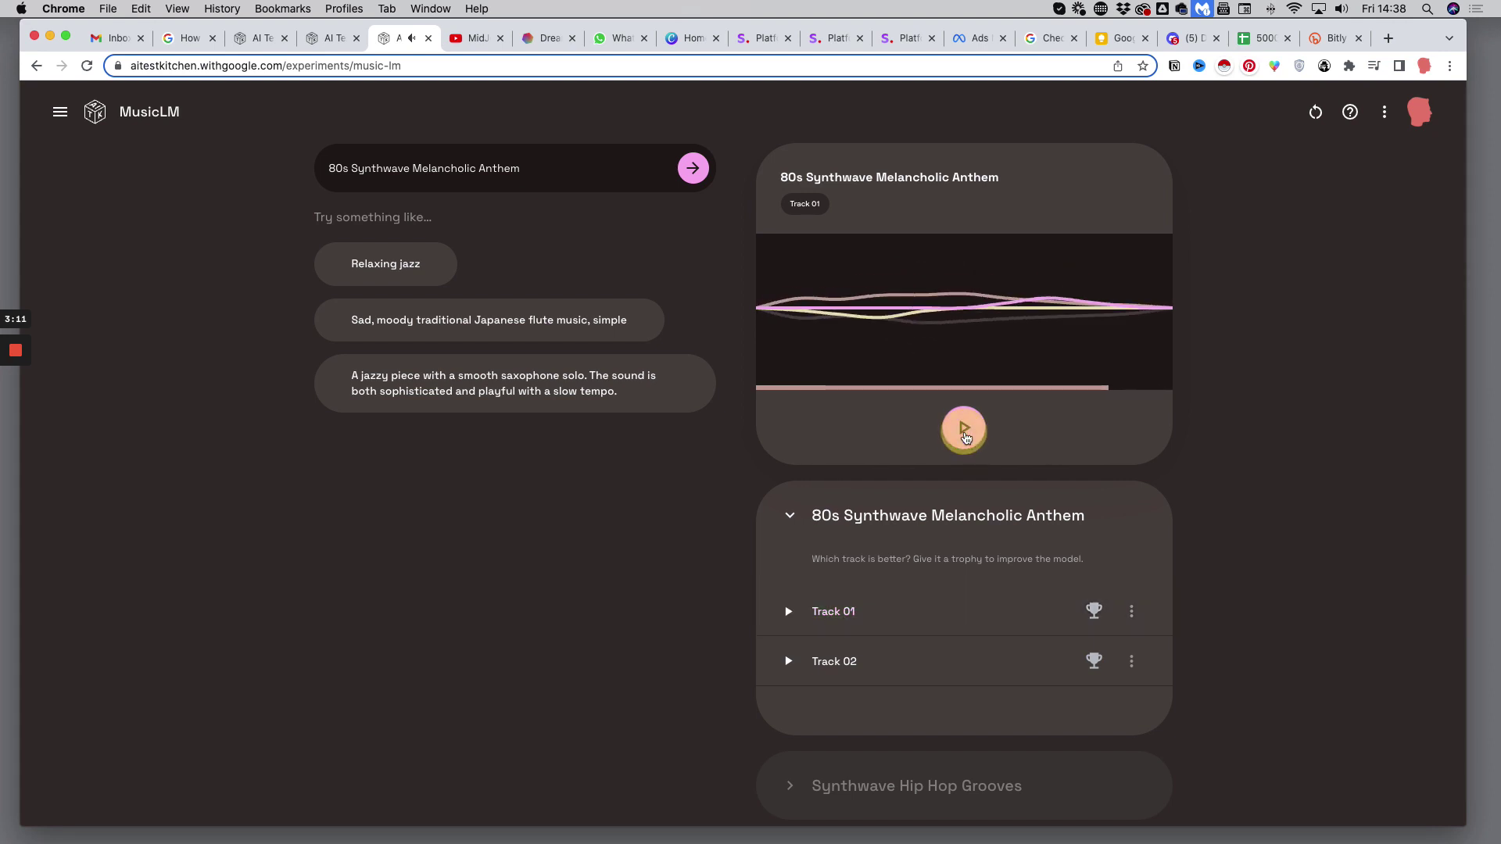
Play part of Track 02 of the synthwave prompt, then award Track 01 the trophy
left_click(789, 663)
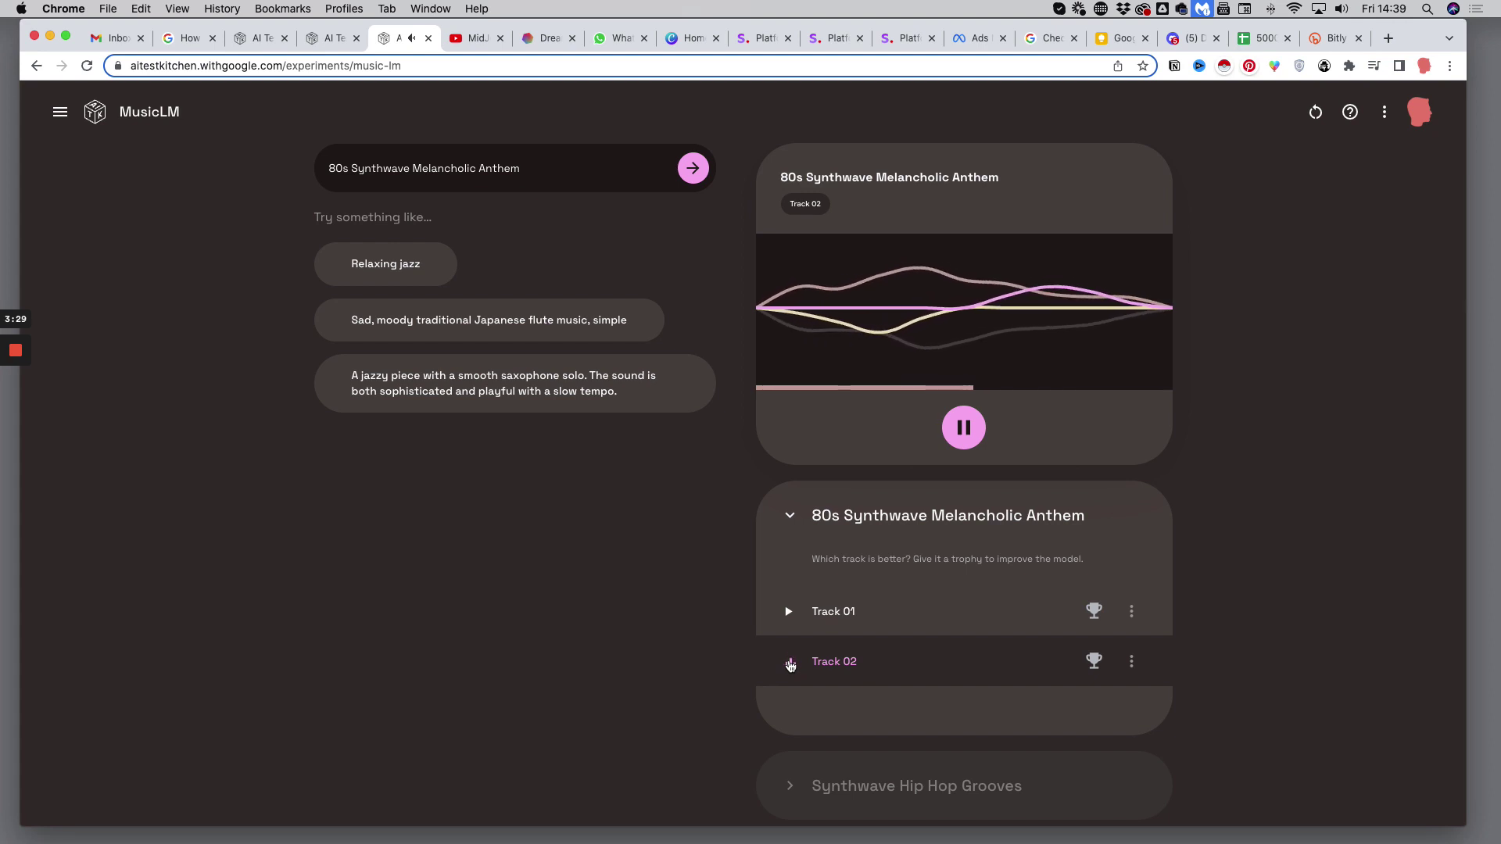
scroll(789, 680, "down", 1)
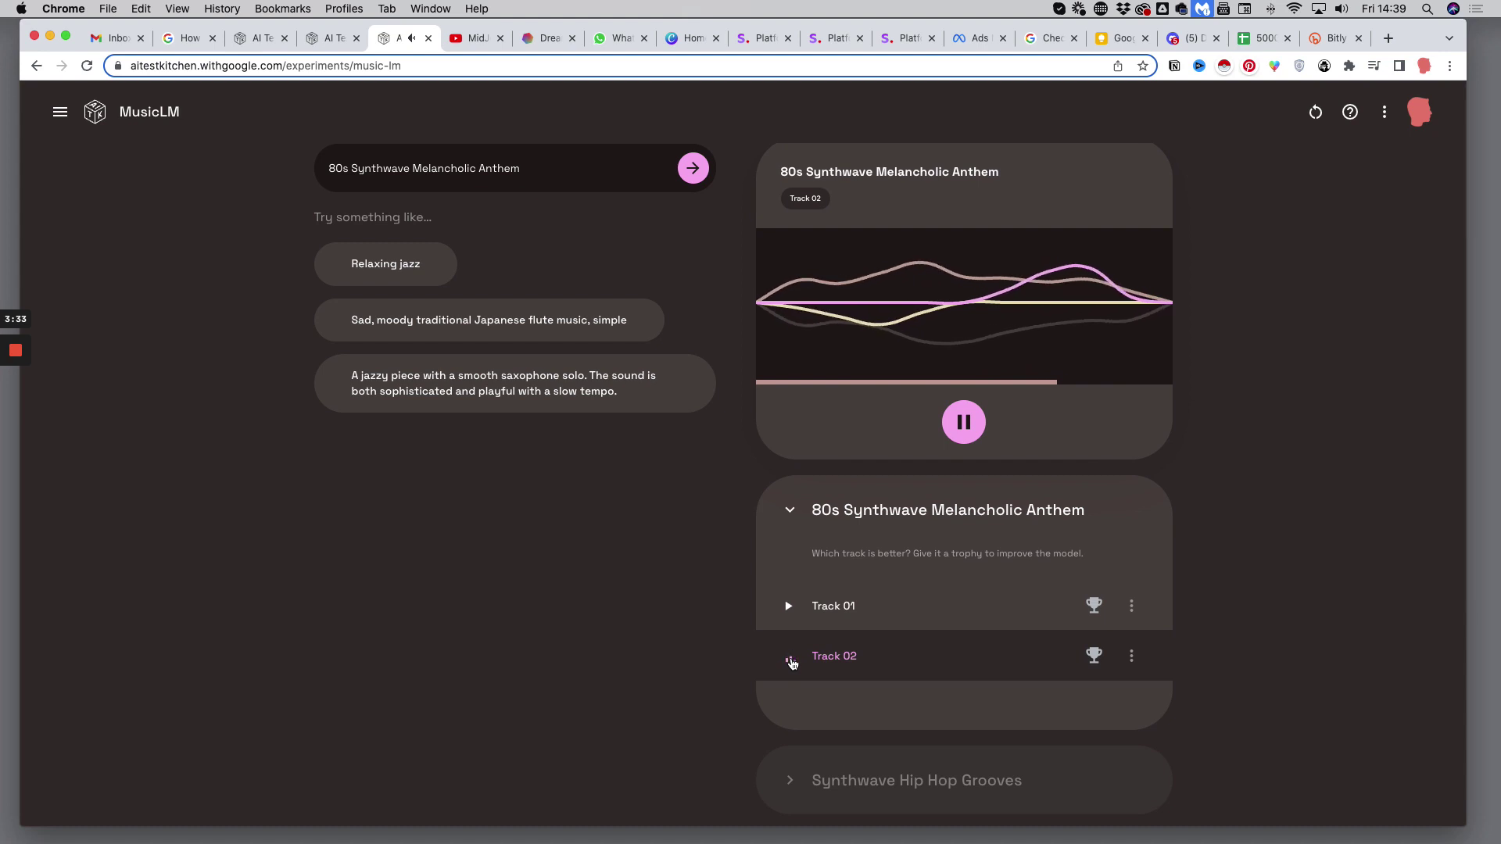
left_click(790, 660)
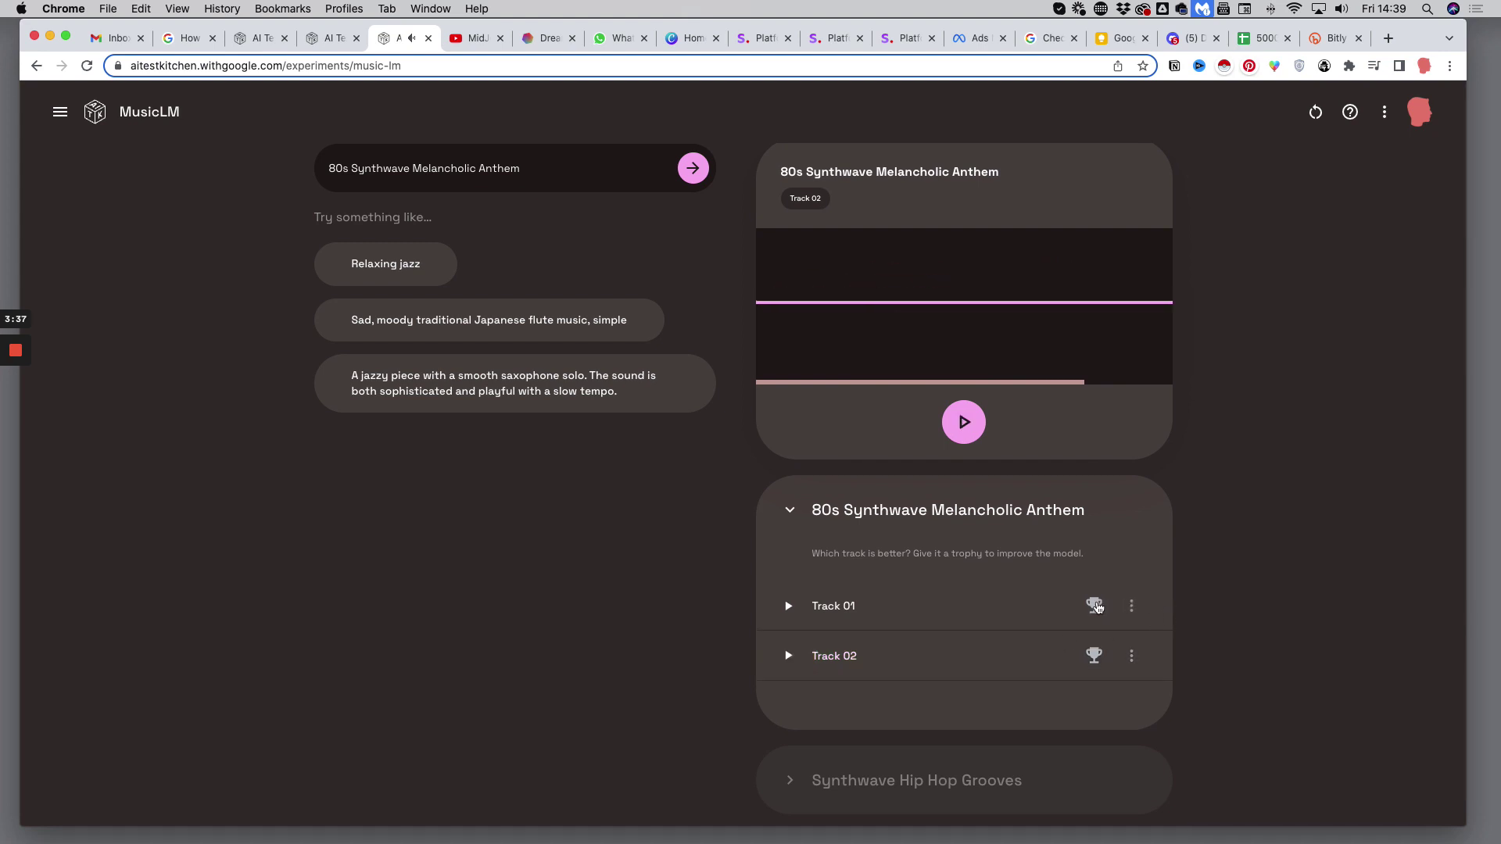
left_click(1096, 606)
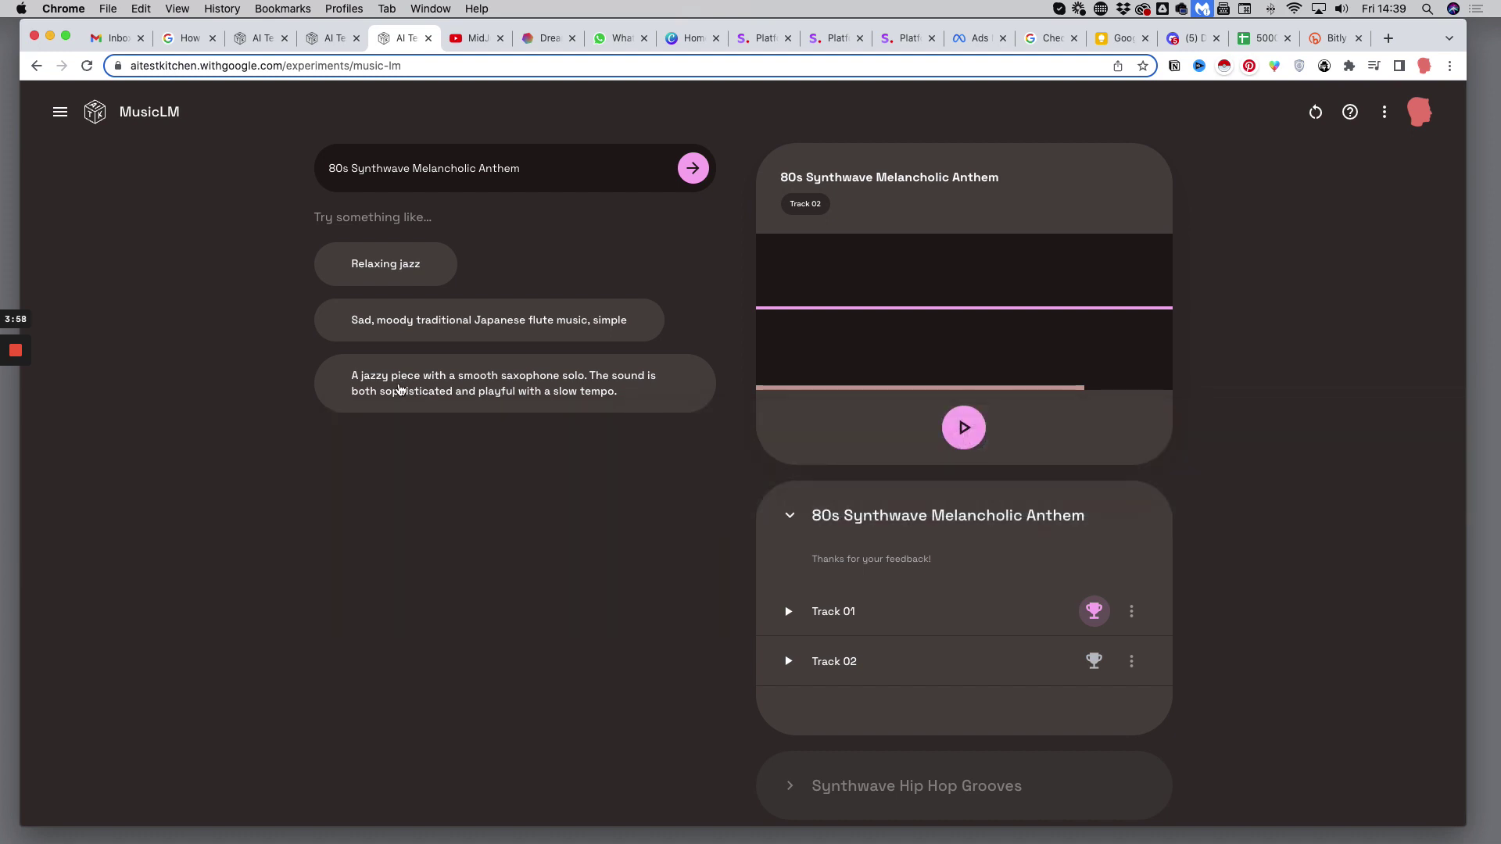
Fill the prompt with the jazzy smooth saxophone suggestion and generate two new tracks
left_click(399, 389)
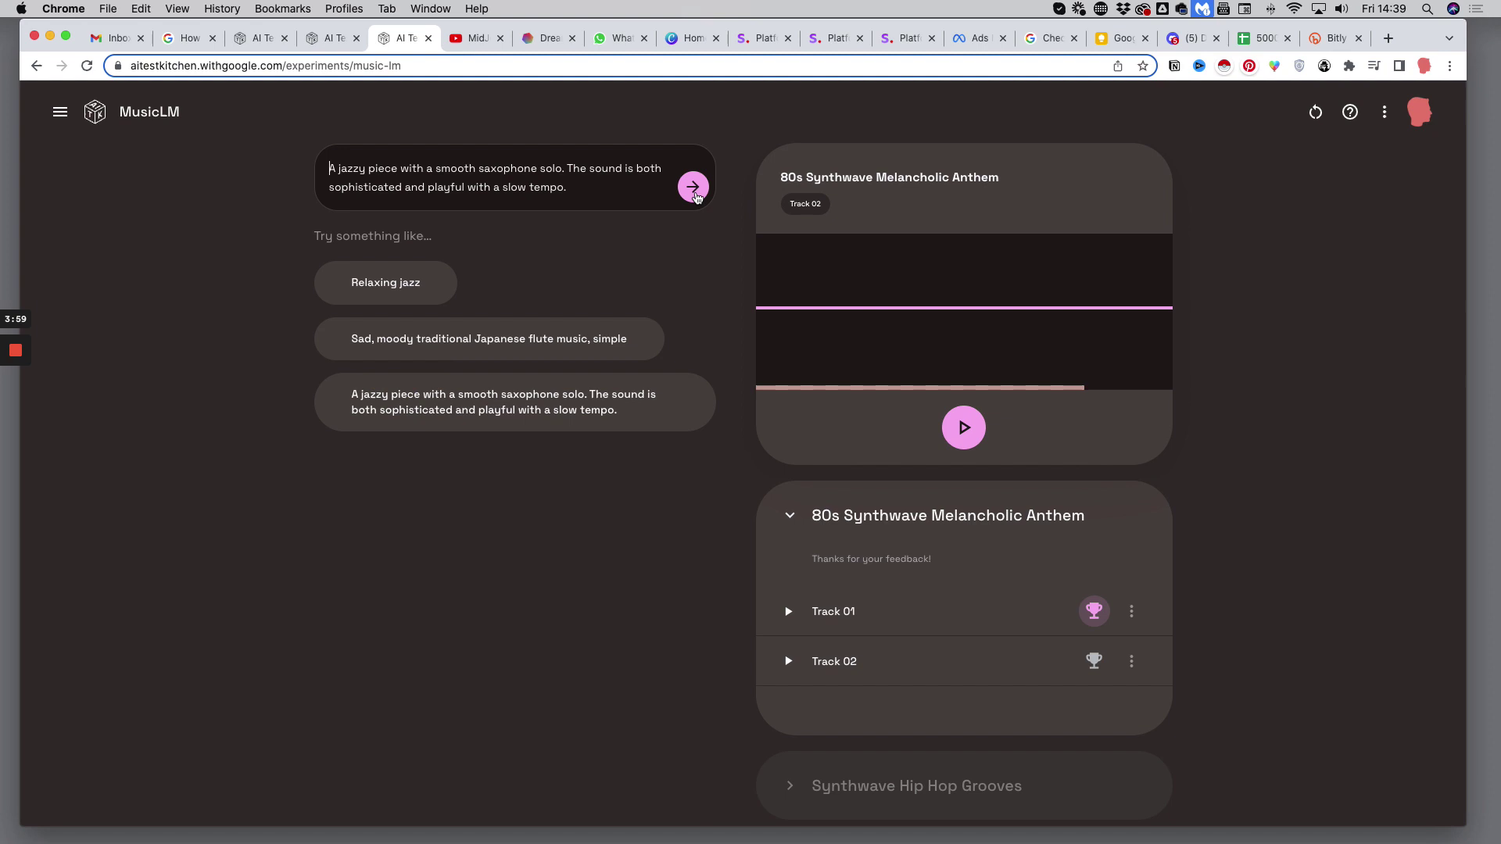
scroll(696, 197, "down", 1)
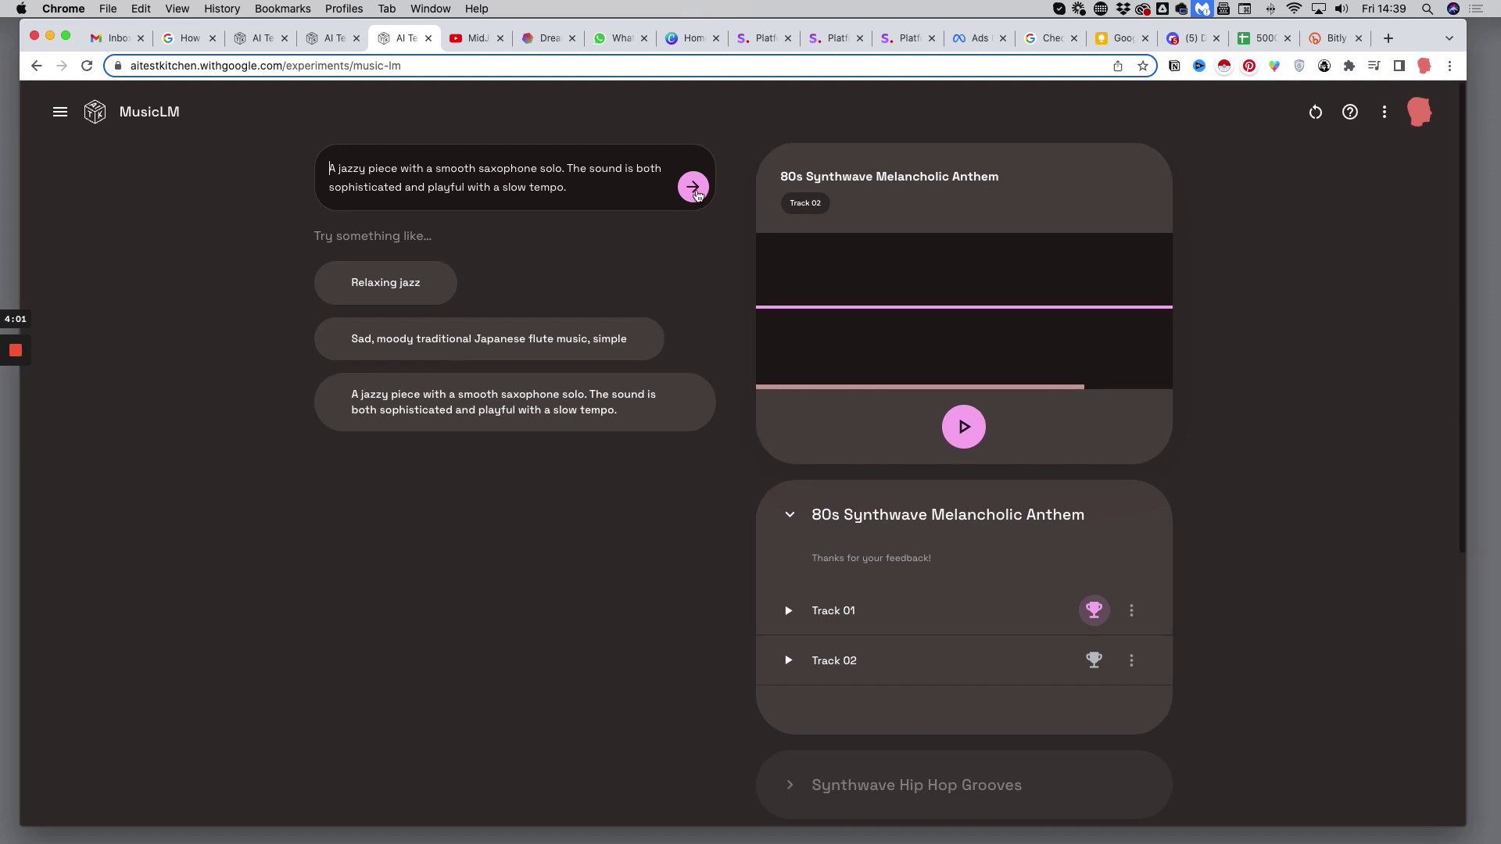
left_click(694, 188)
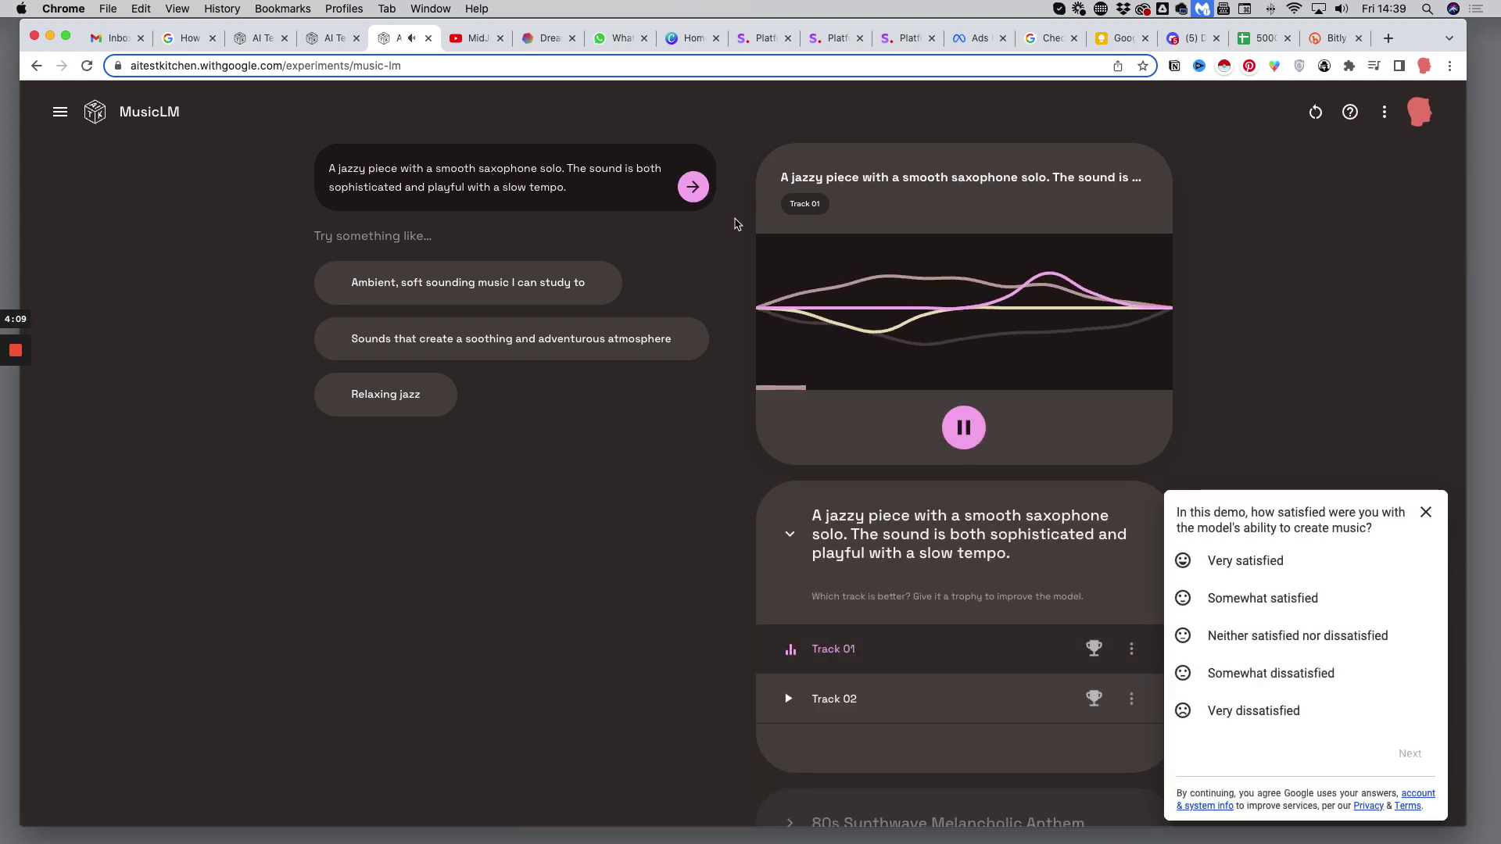
Rate the demo 'Very satisfied', close the survey, and stop Track 01
left_click(1227, 561)
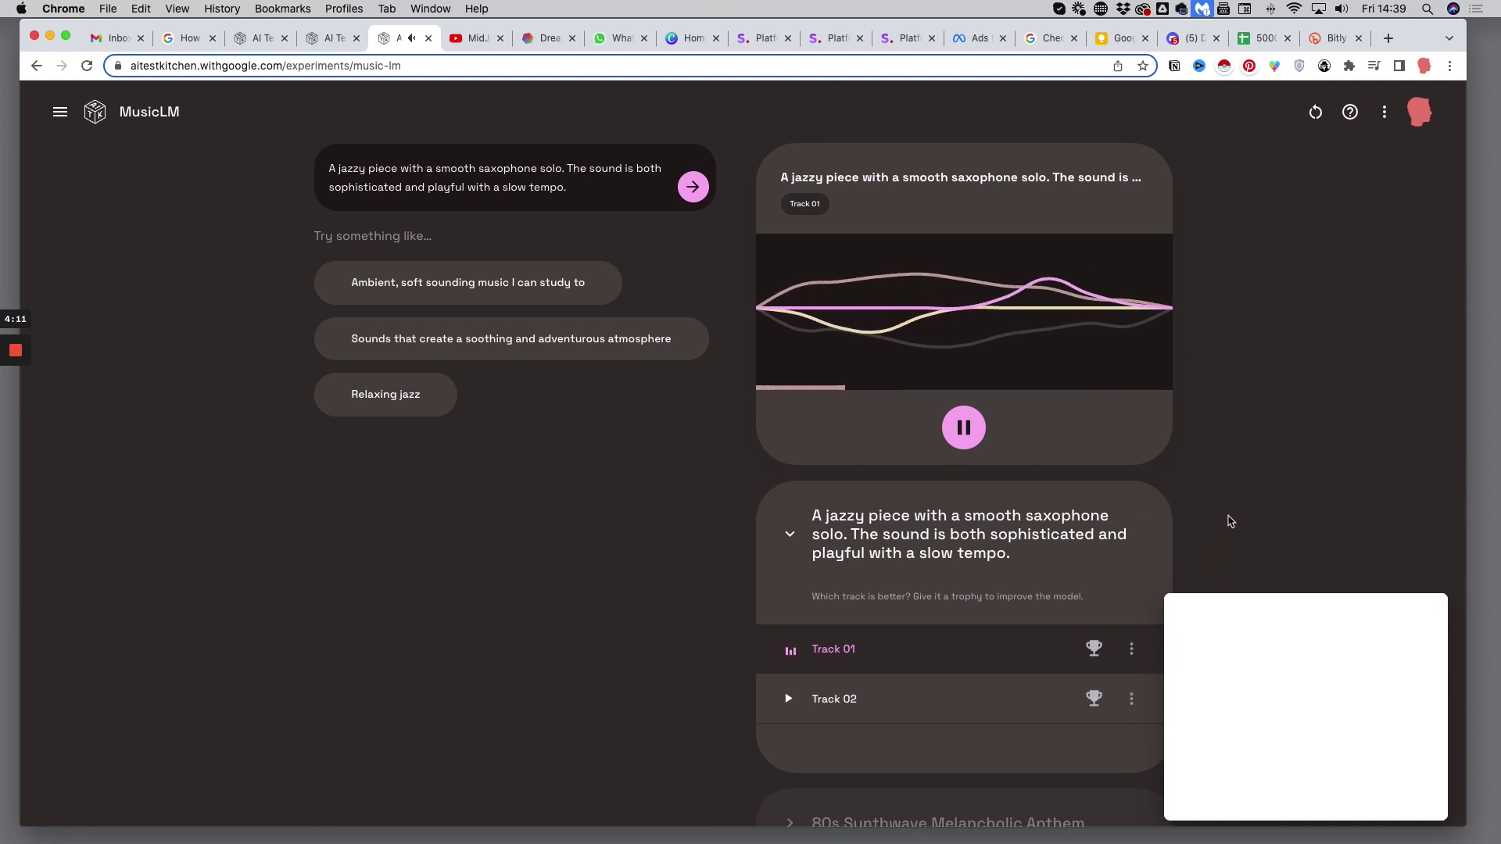
left_click(1424, 616)
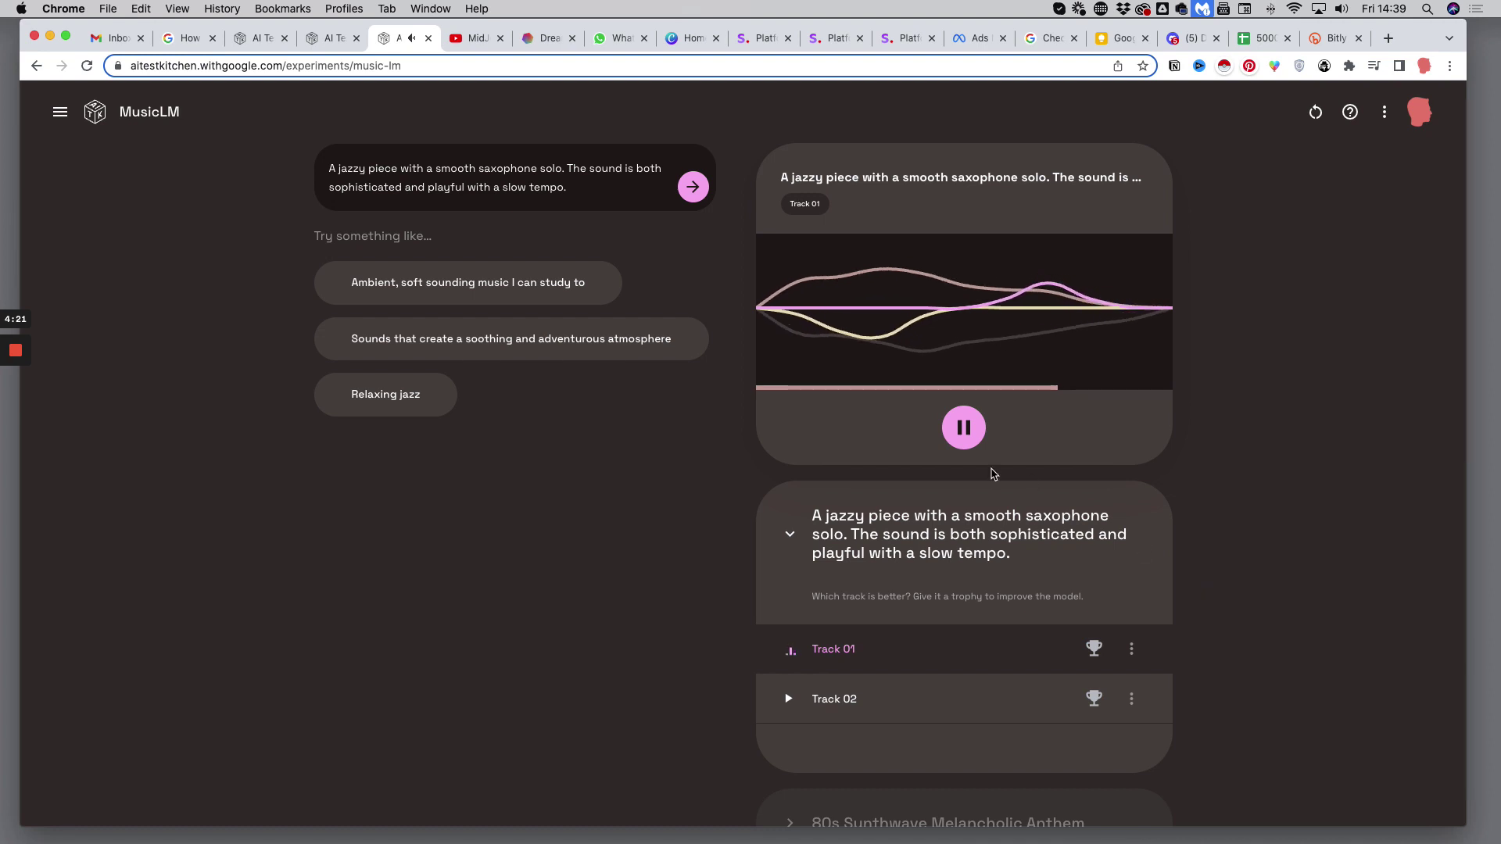
left_click(959, 439)
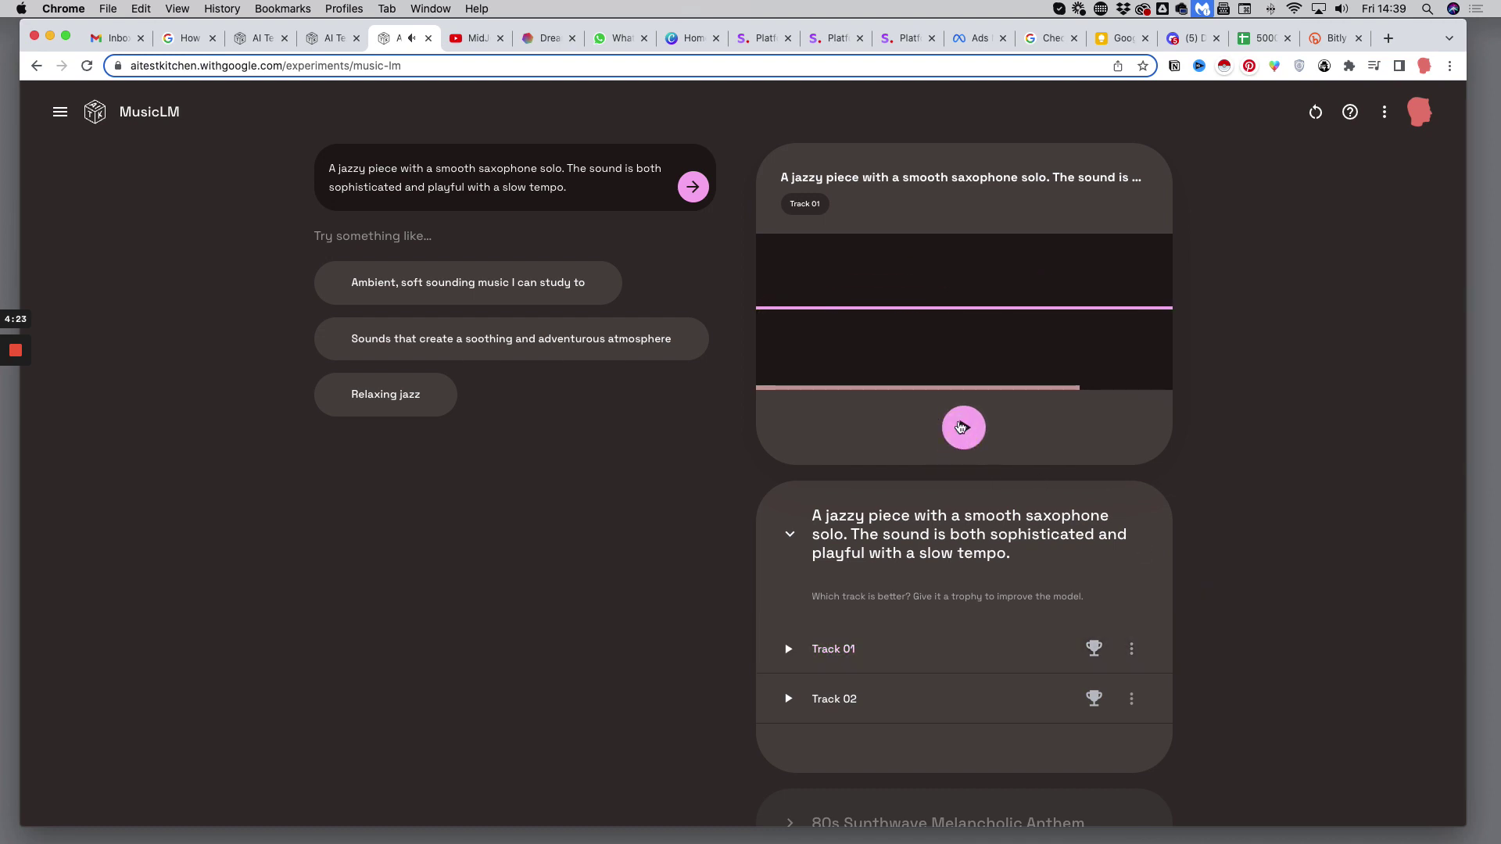
Play part of Track 02 of the jazzy saxophone results, then stop it
scroll(992, 484, "down", 2)
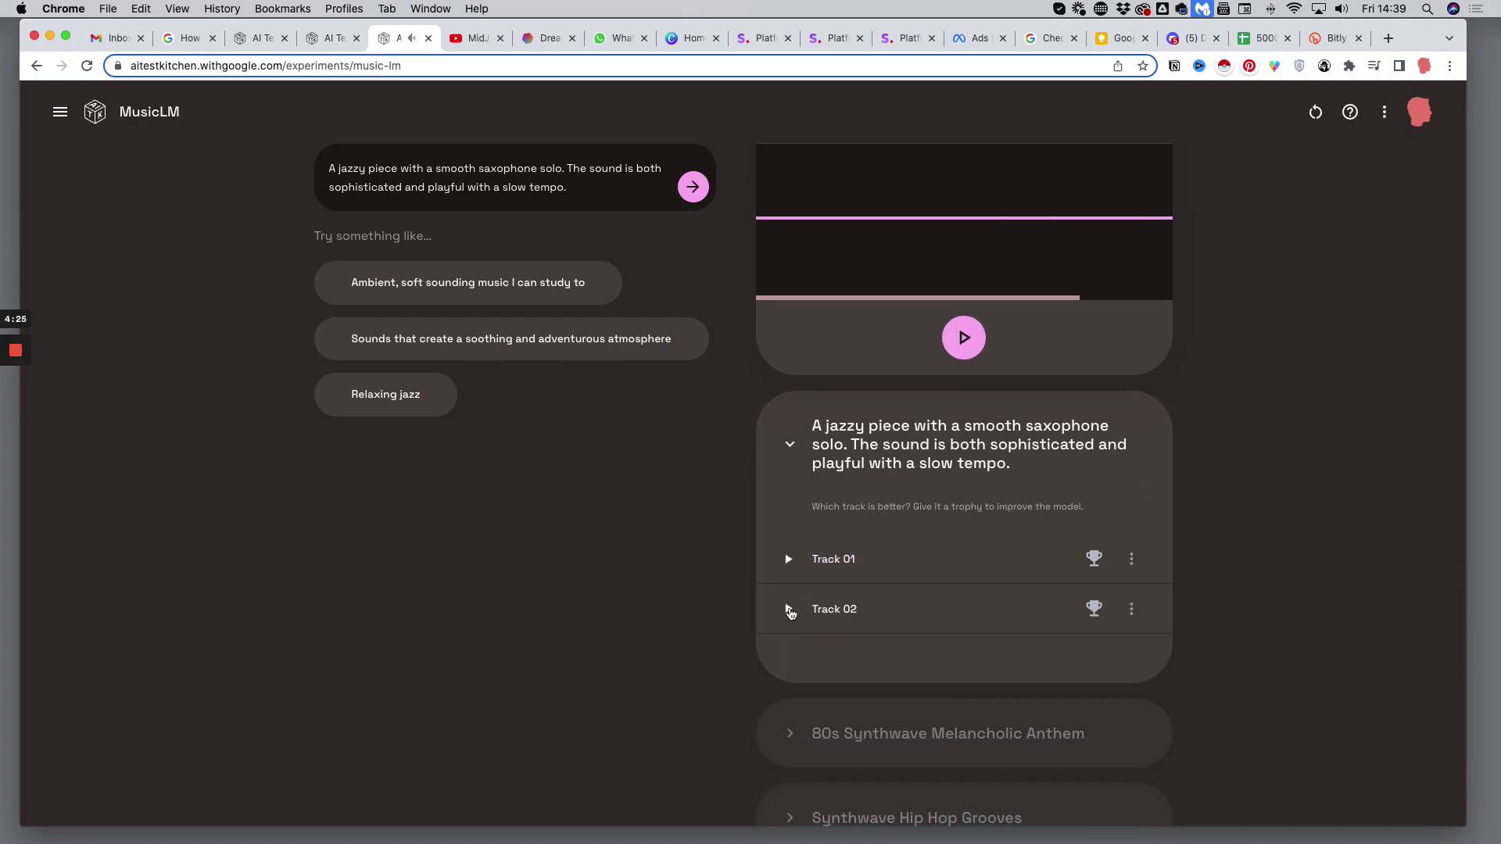
left_click(788, 610)
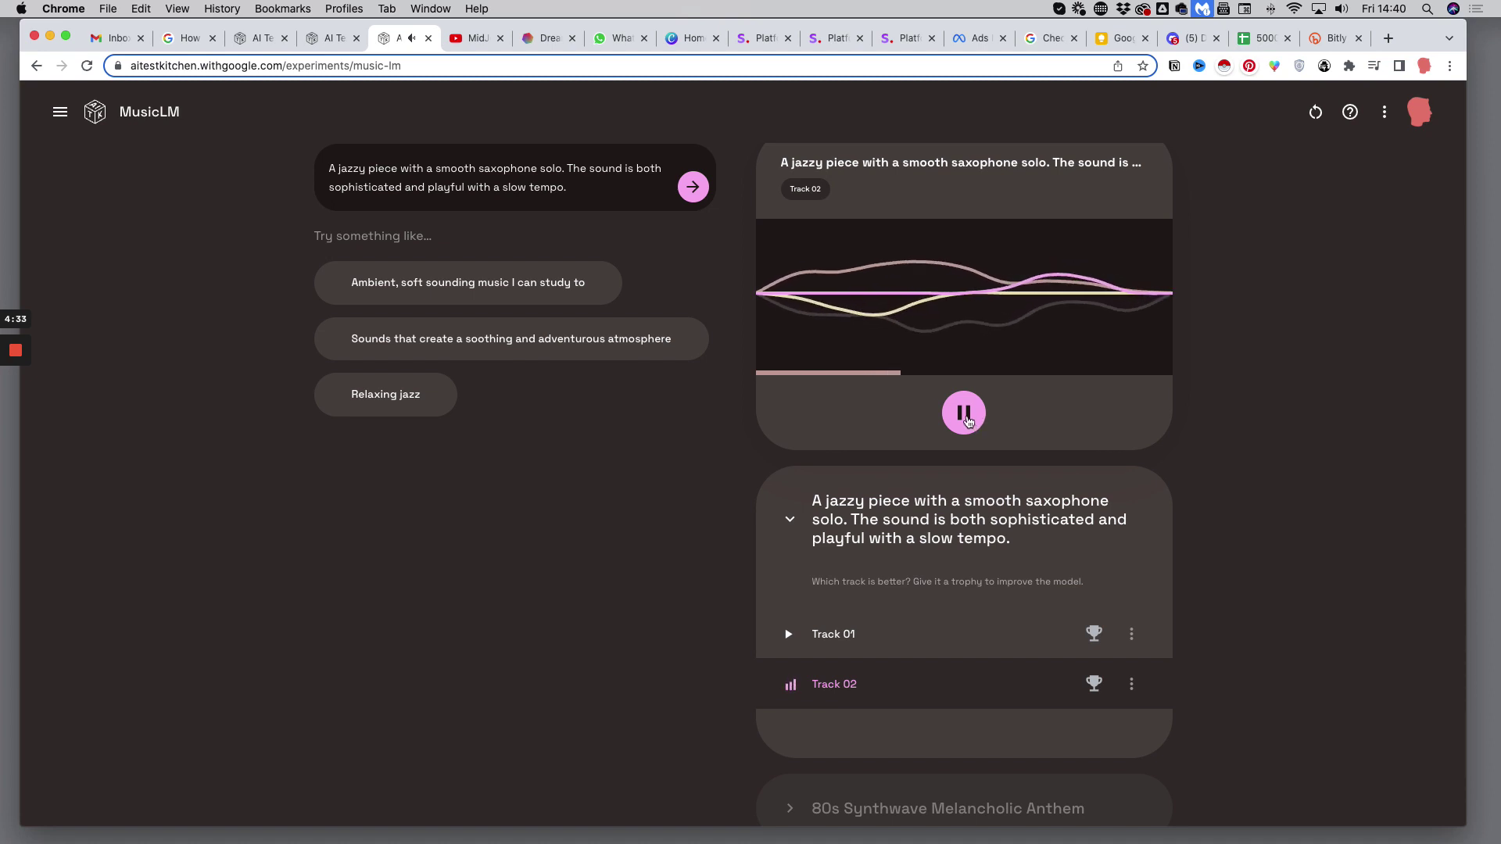
left_click(981, 422)
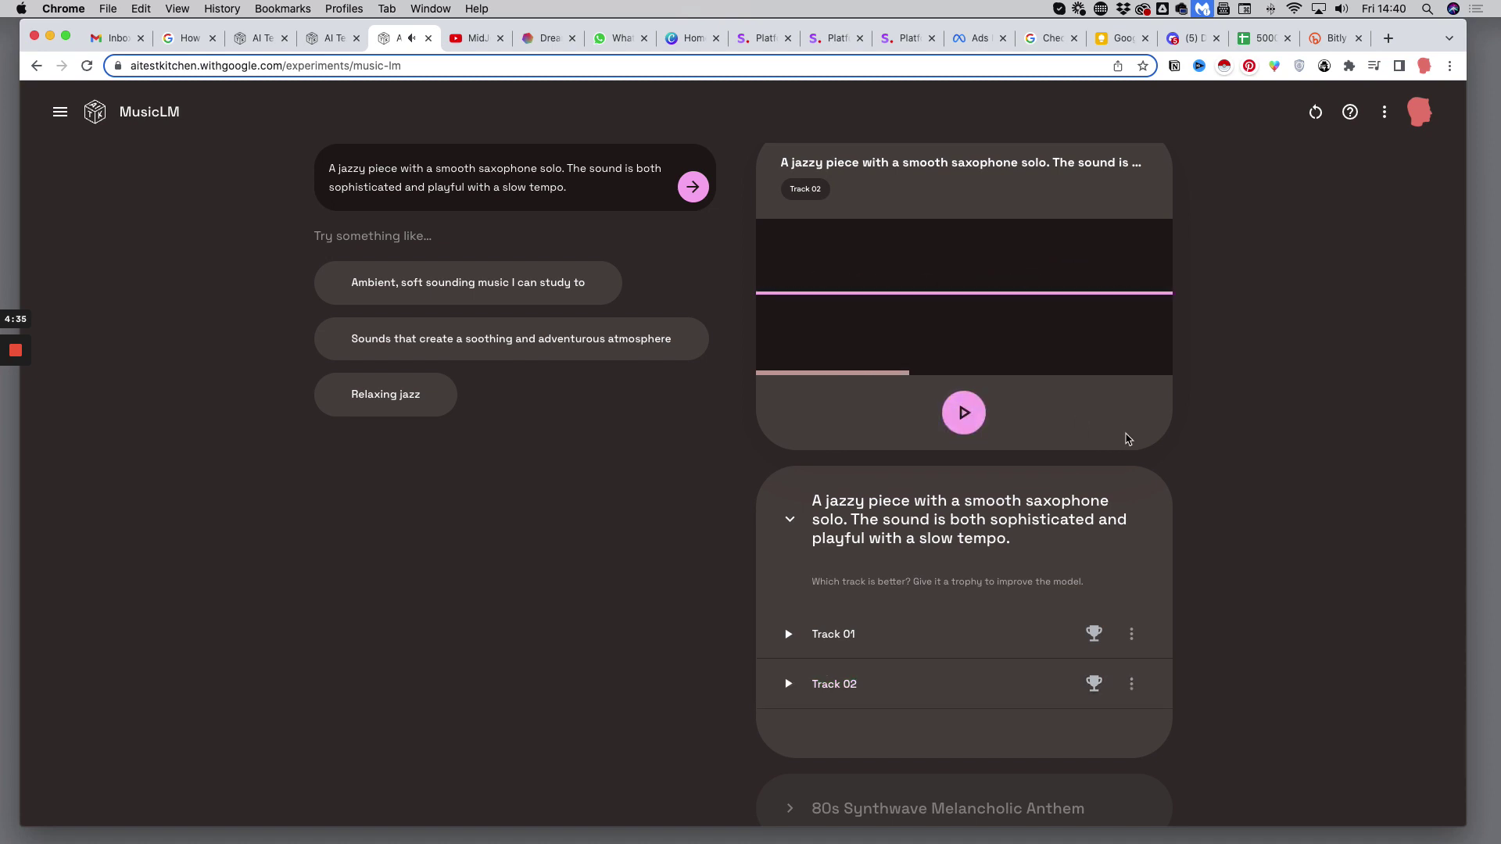
scroll(1131, 450, "down", 1)
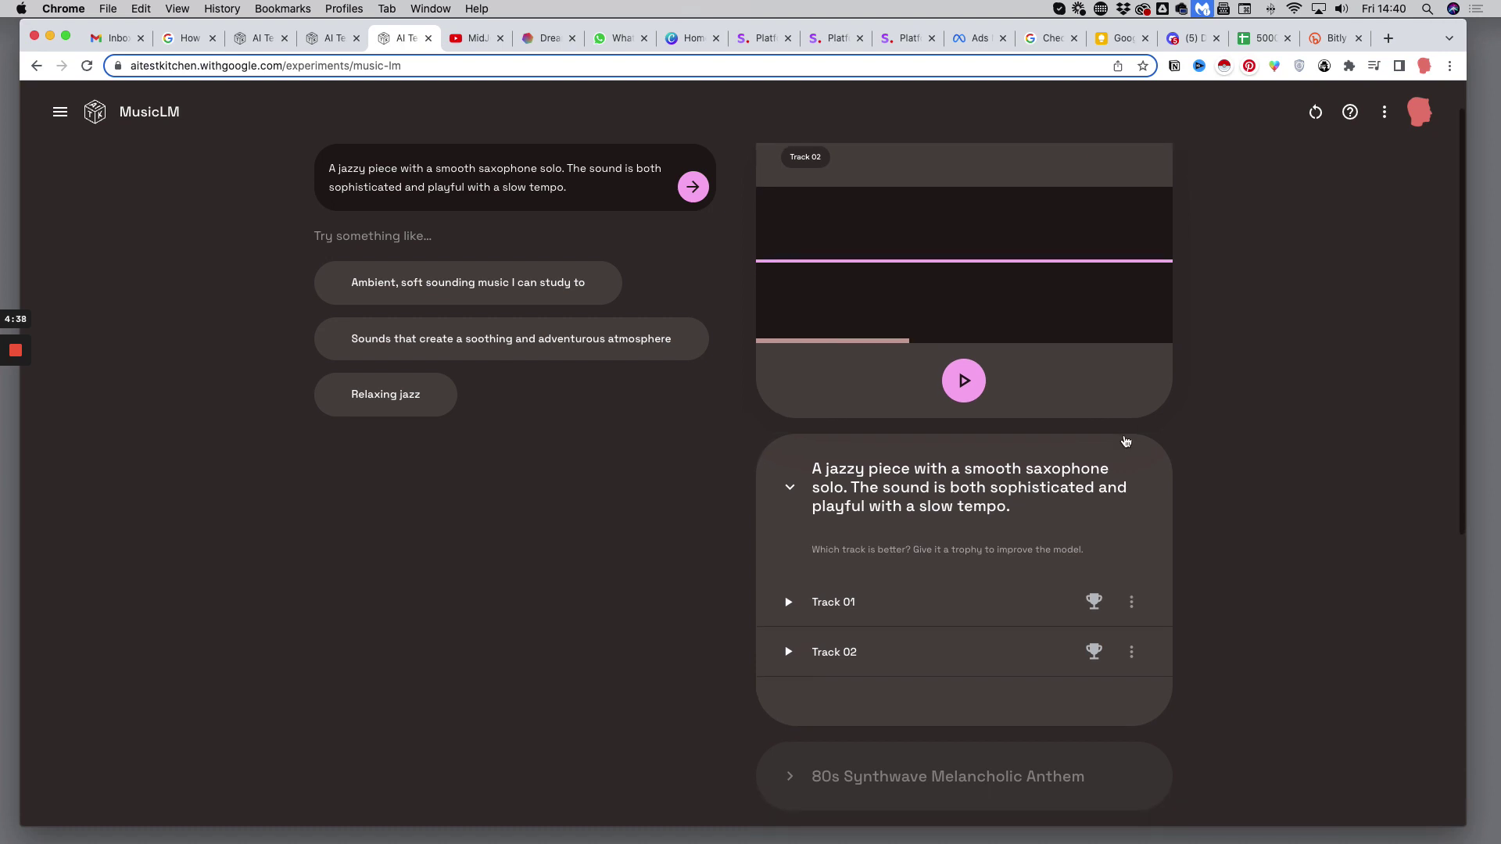
Give the jazzy saxophone Track 02 the trophy and download it as an MP3 to the Desktop
scroll(1135, 599, "down", 1)
left_click(1093, 601)
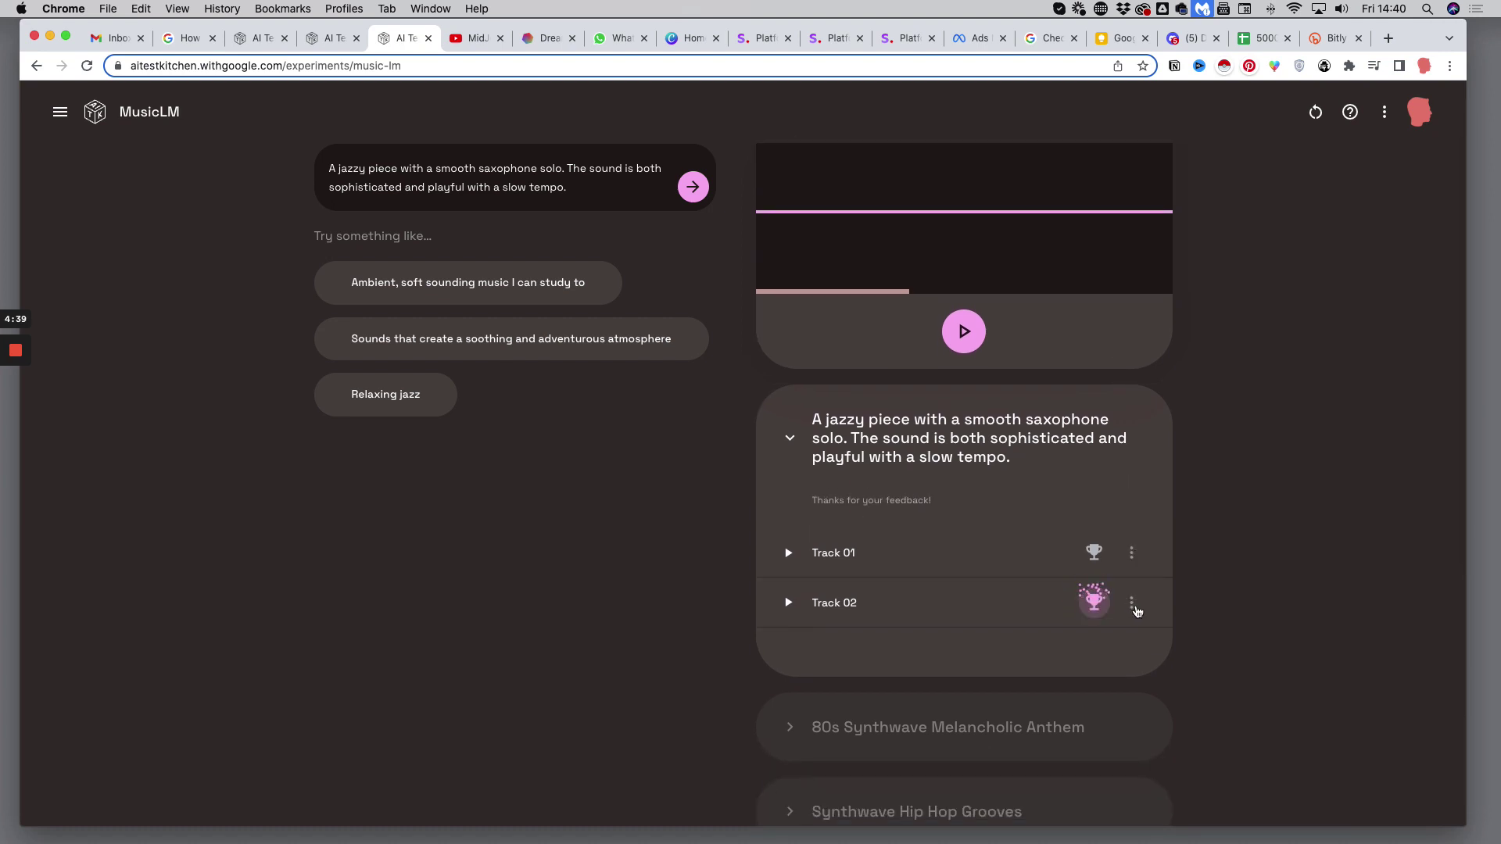
left_click(1132, 605)
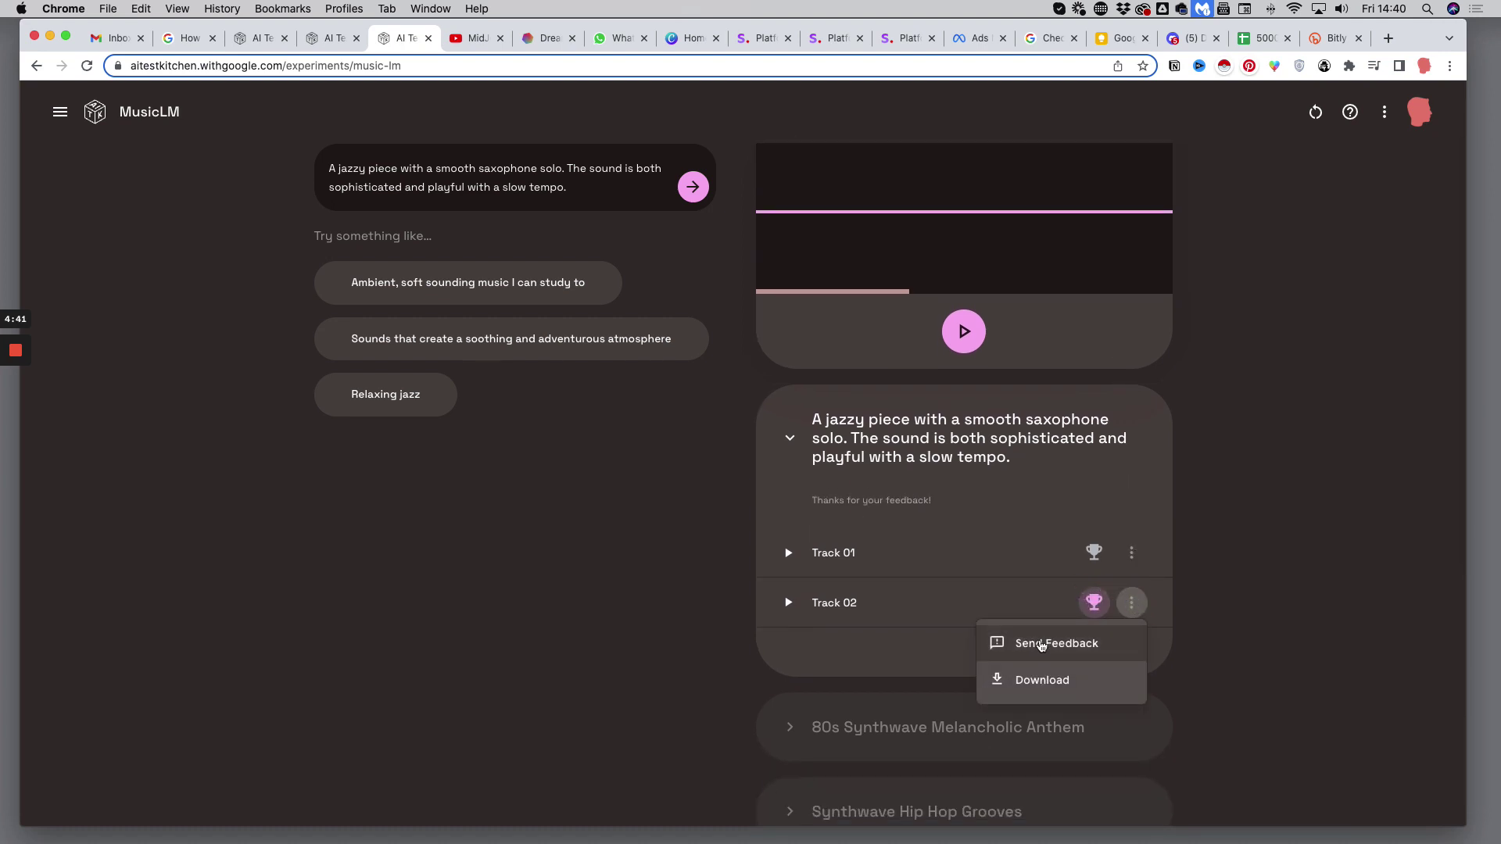
left_click(1030, 679)
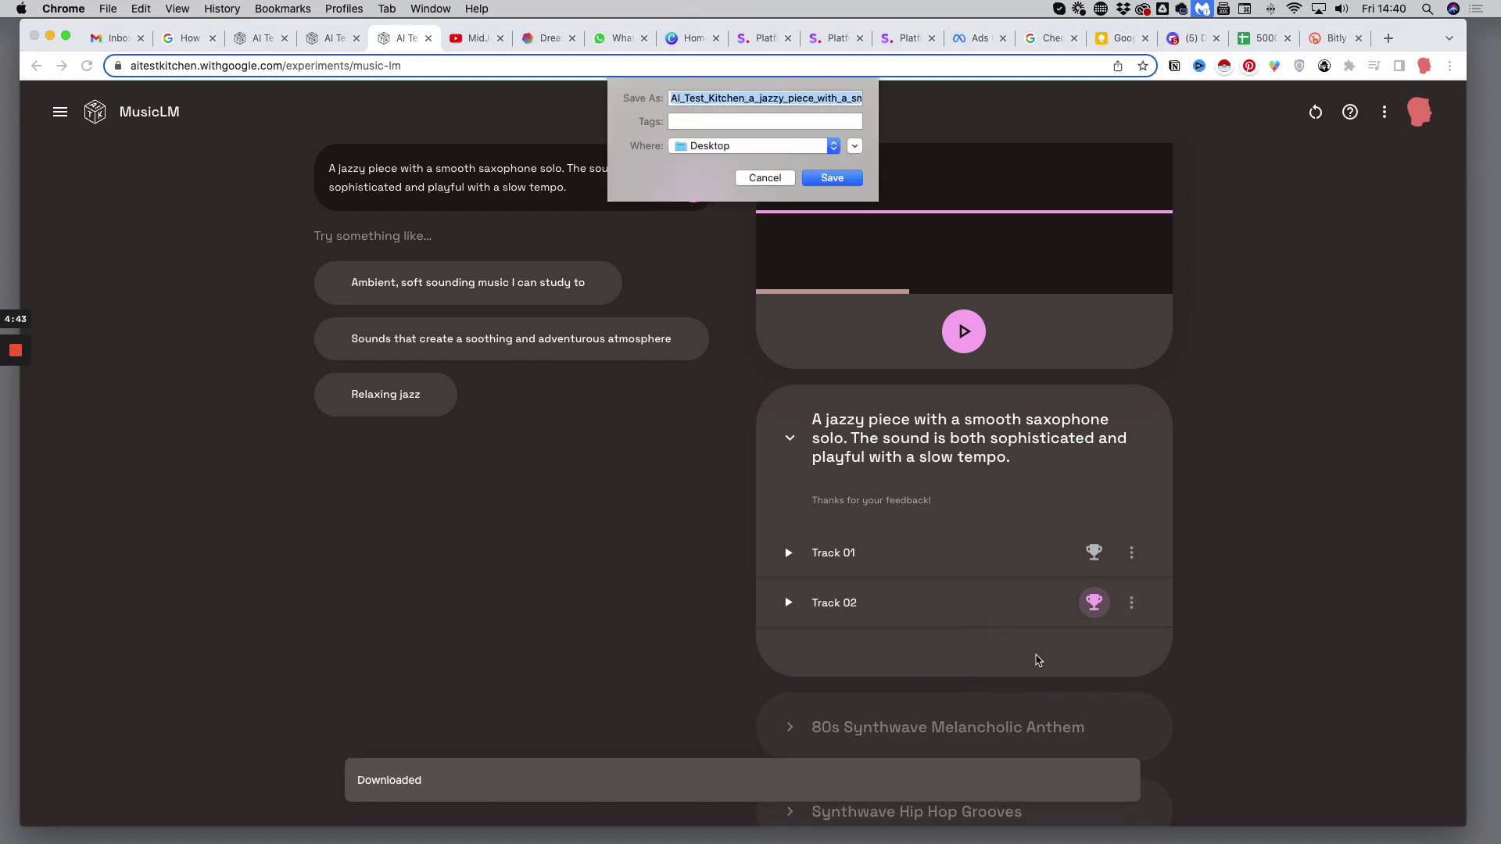
left_click(827, 99)
left_click_drag(840, 98, 874, 100)
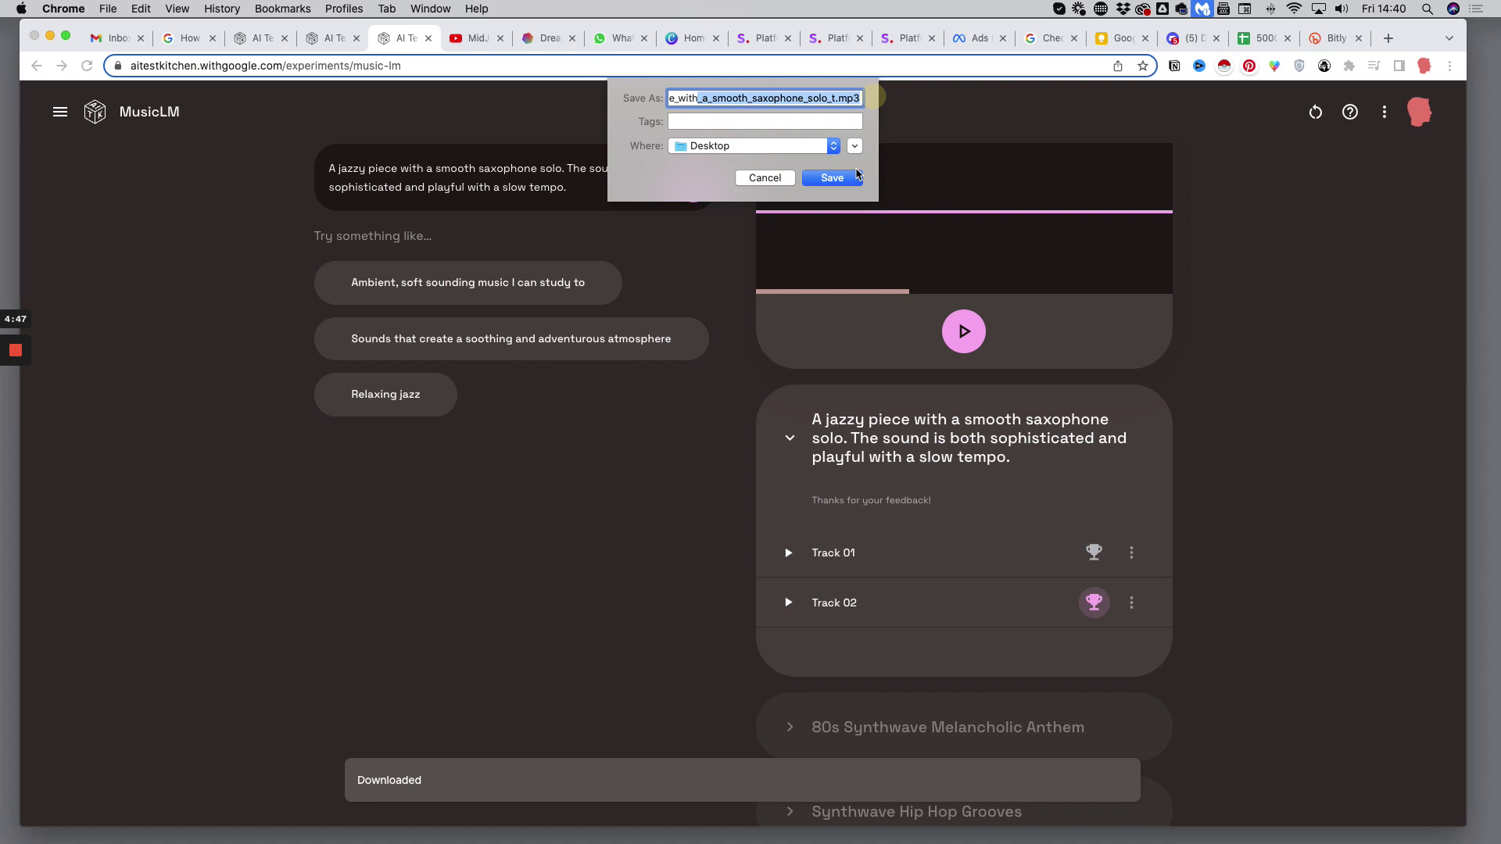
left_click(843, 179)
scroll(739, 458, "up", 2)
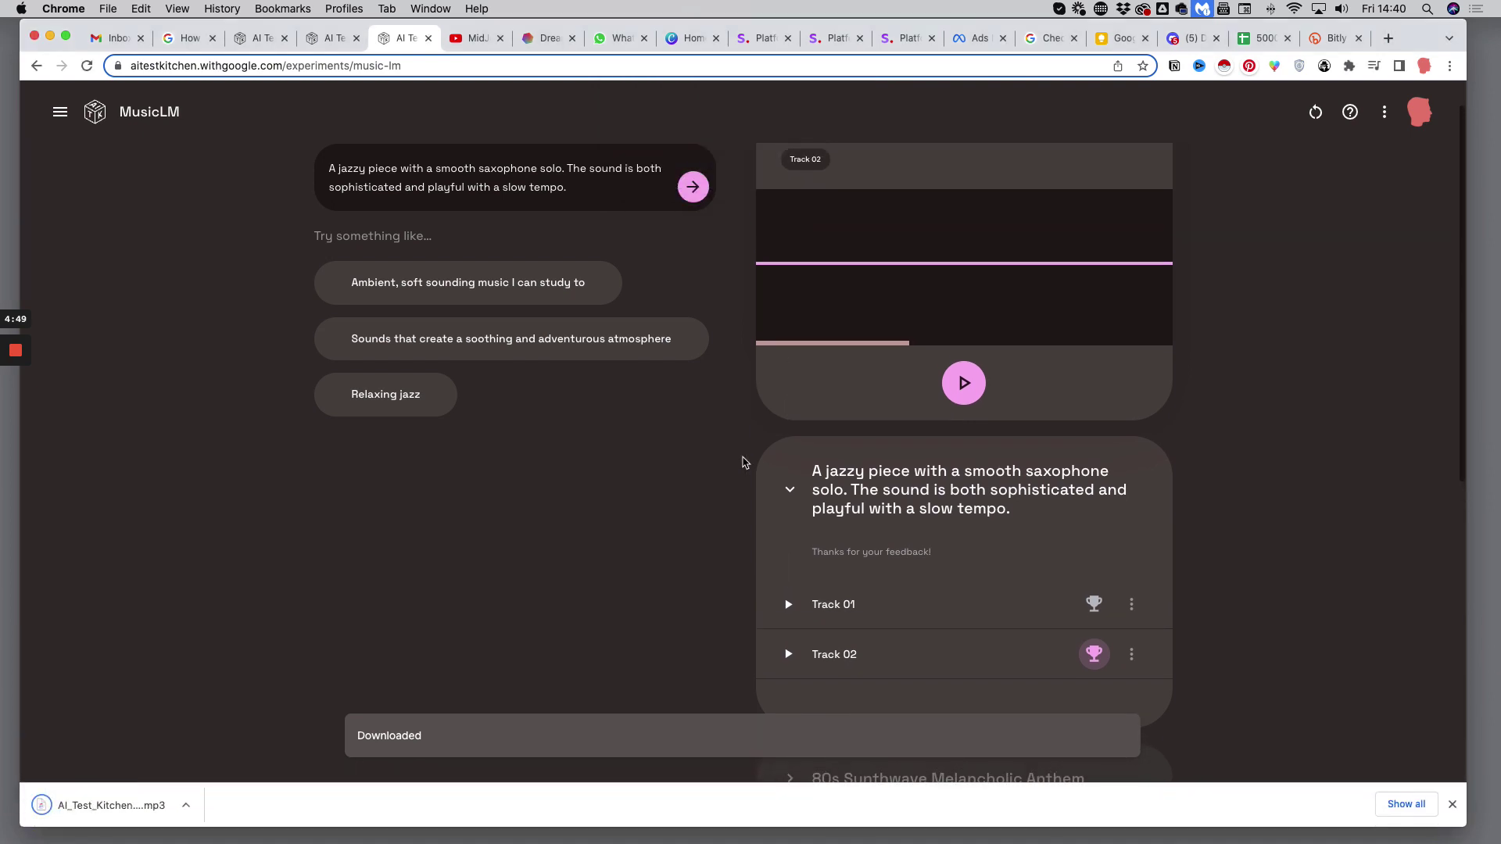
scroll(735, 460, "up", 1)
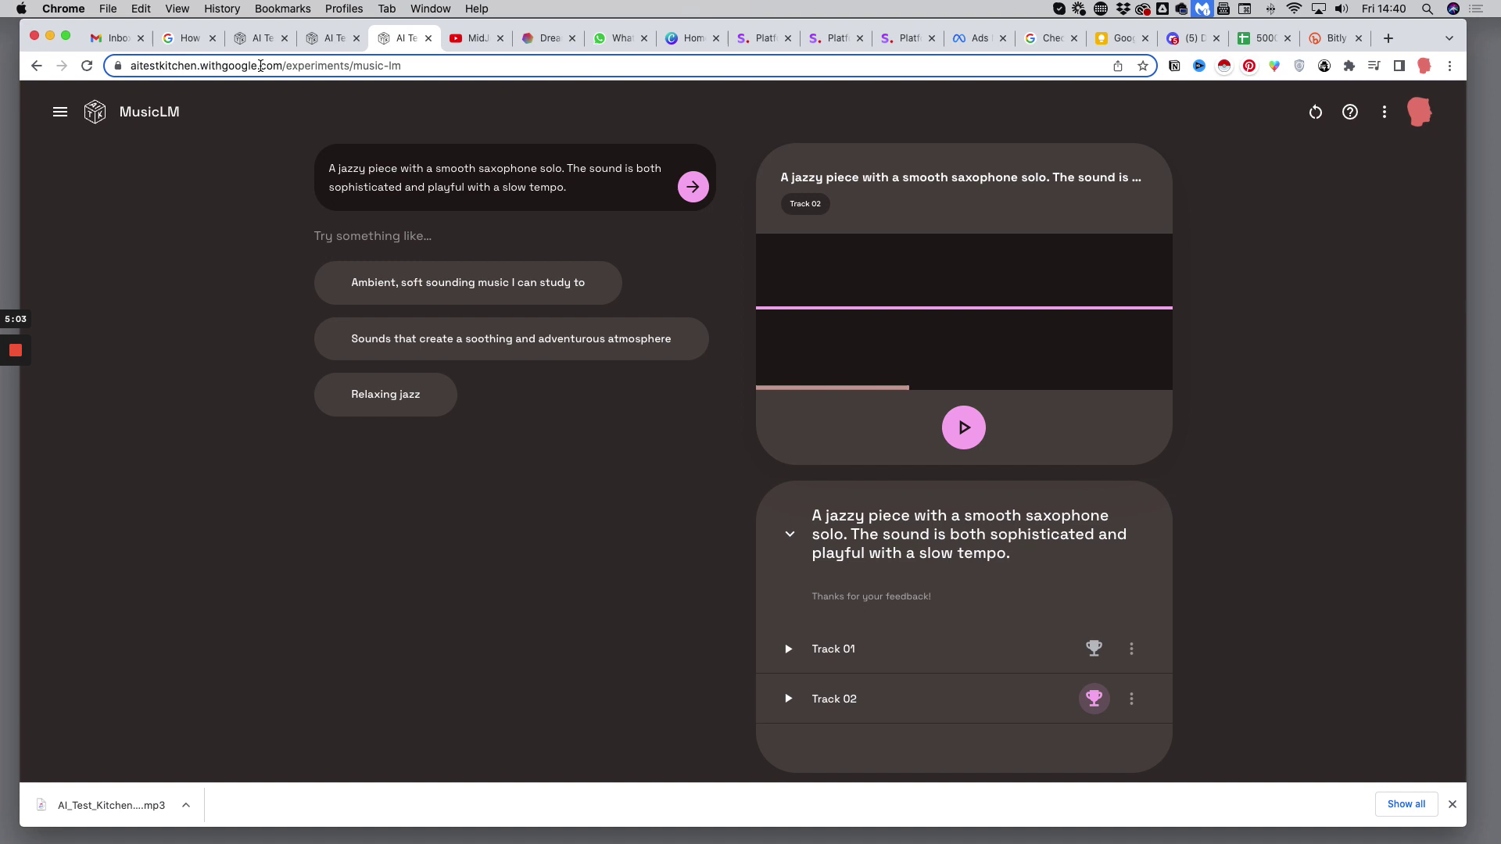
left_click(261, 65)
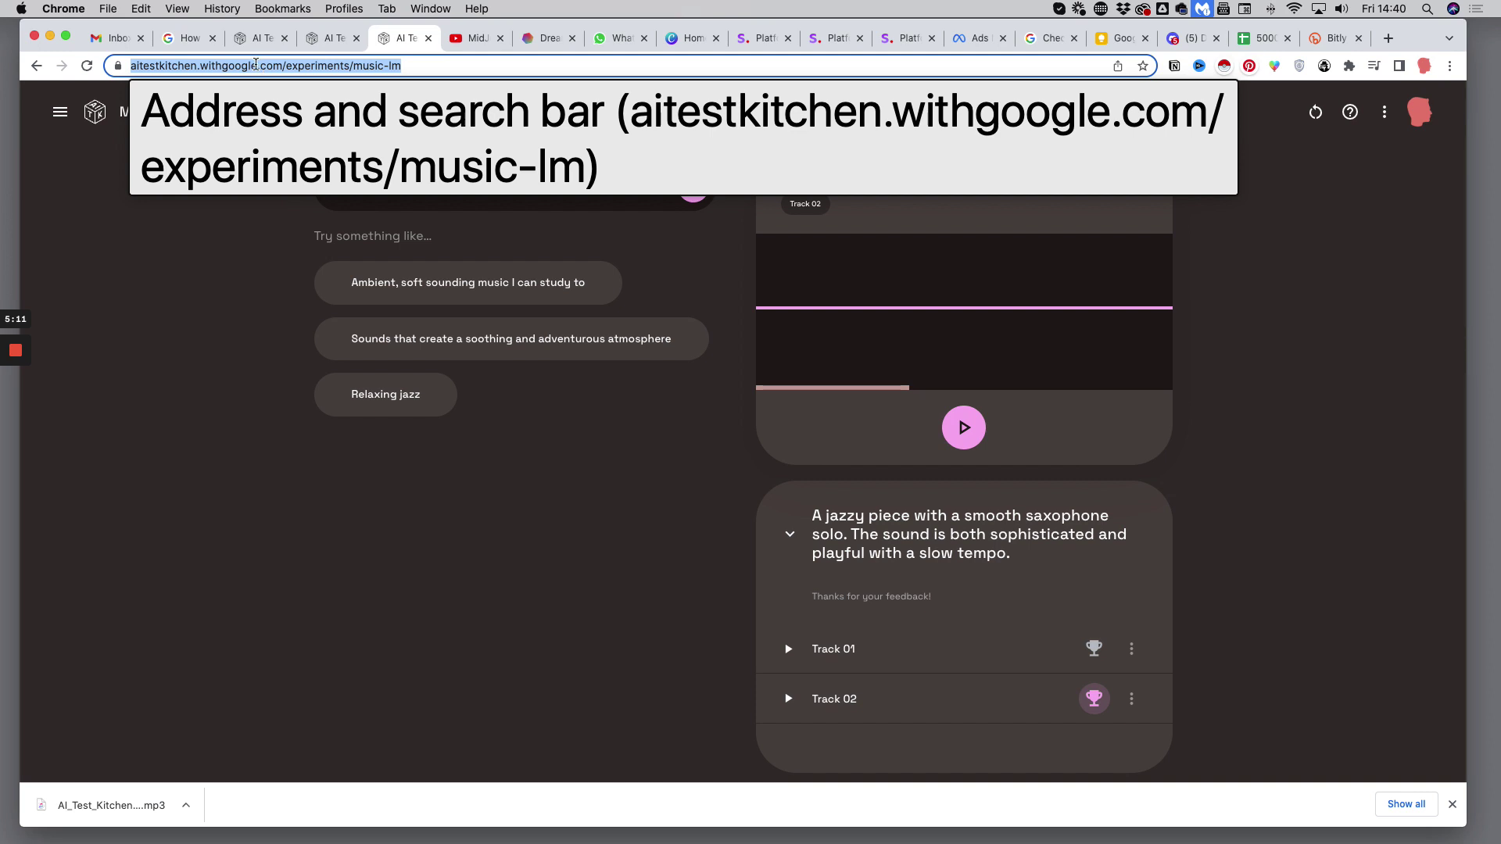
mouse_move(17, 354)
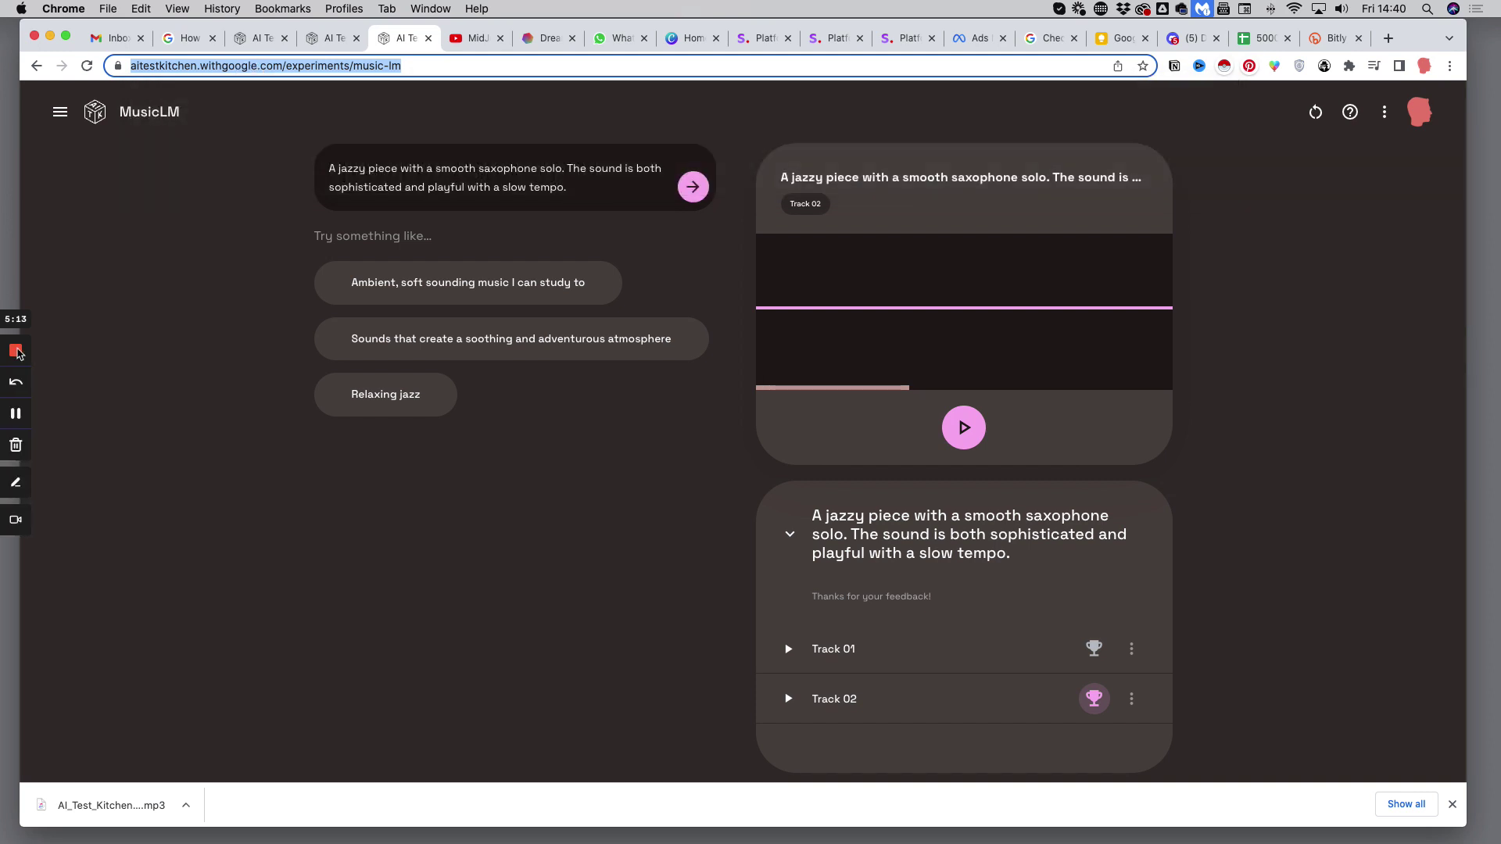